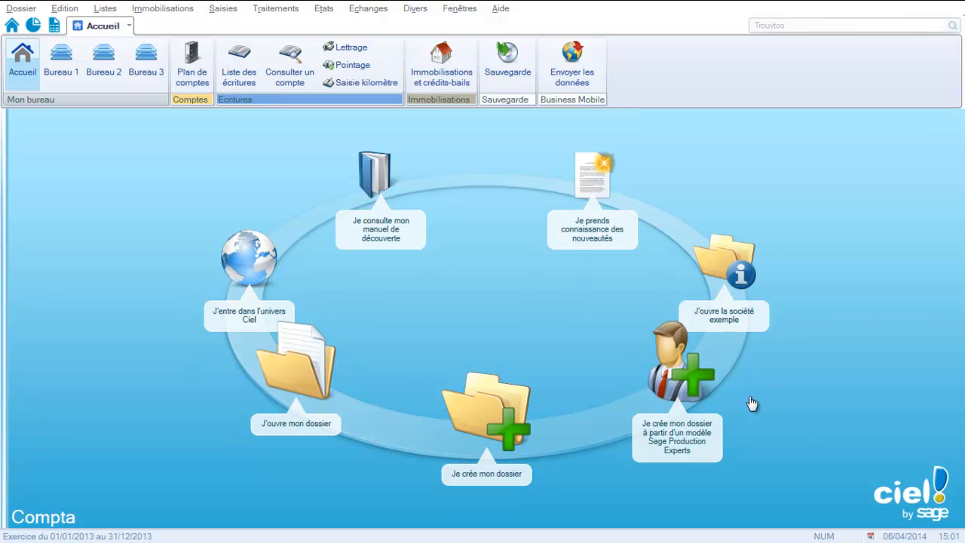
- Open the list of loans and start a new loan simulation
click(113, 8)
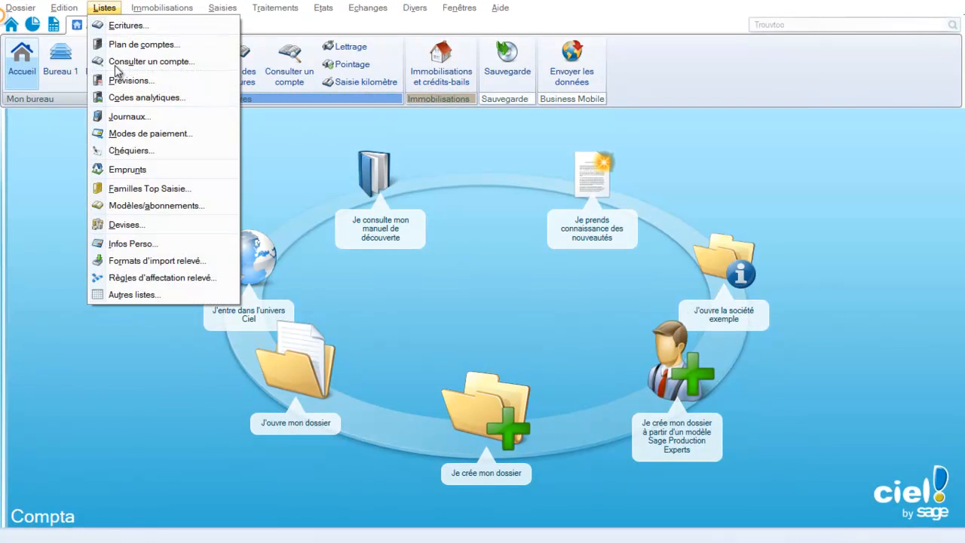
click(128, 169)
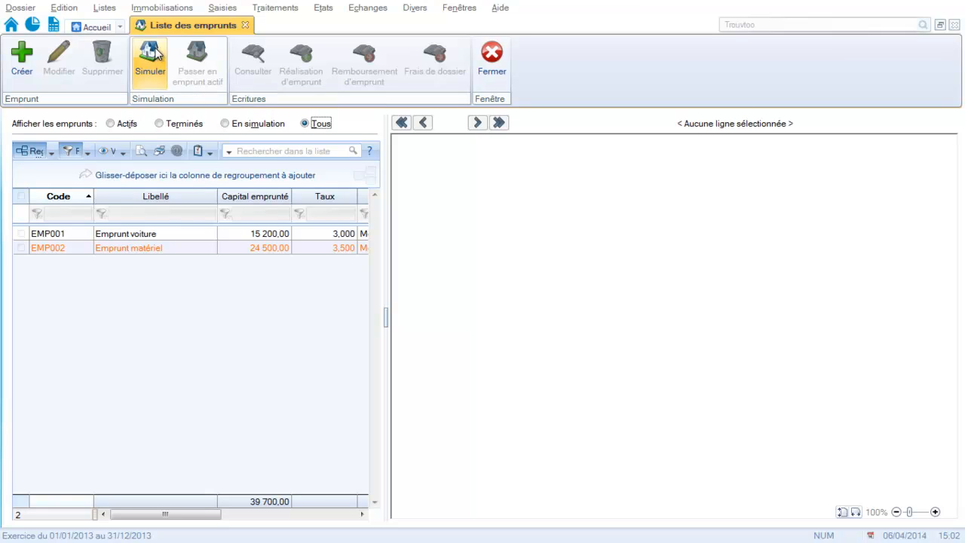
click(157, 54)
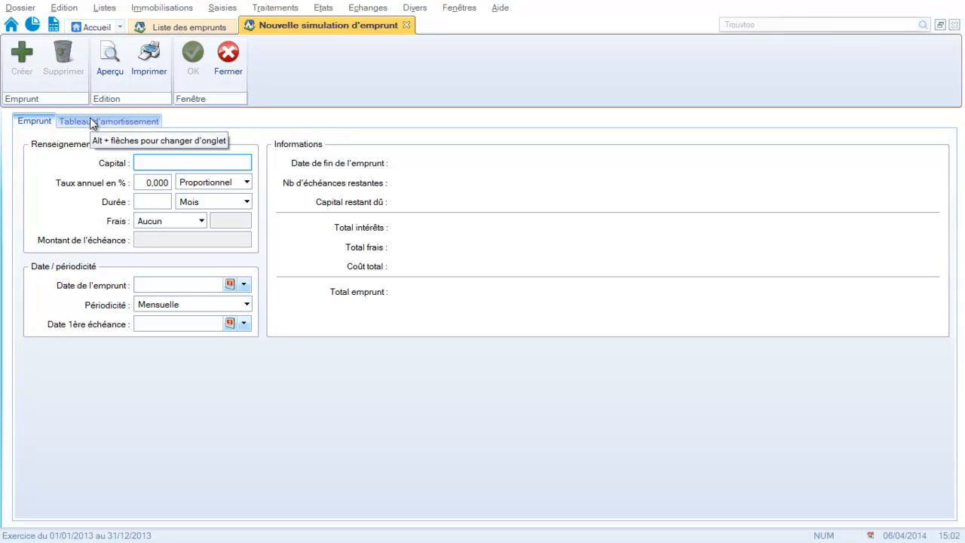
- Set the simulated loan's capital to 20 000 and its annual rate to 4 %
text(20 00)
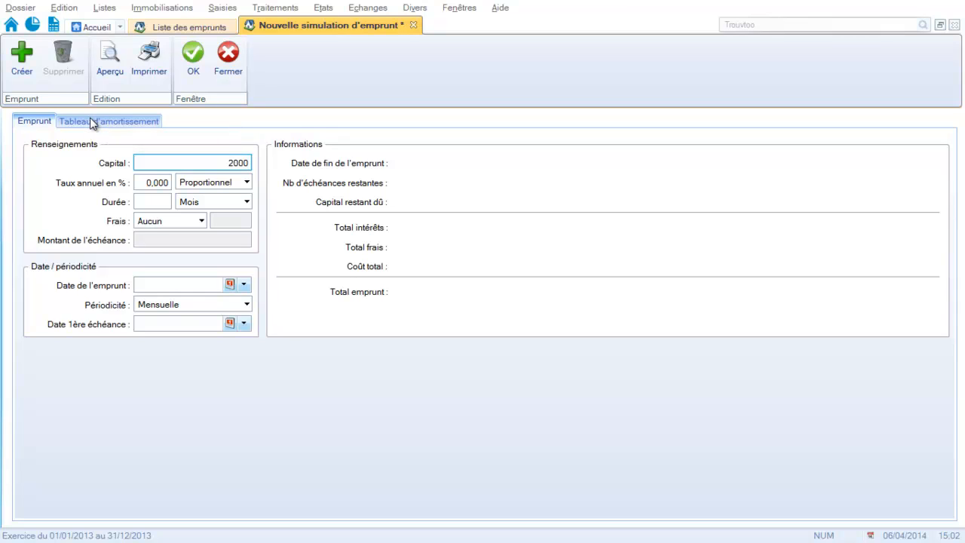
text(0)
key(Tab)
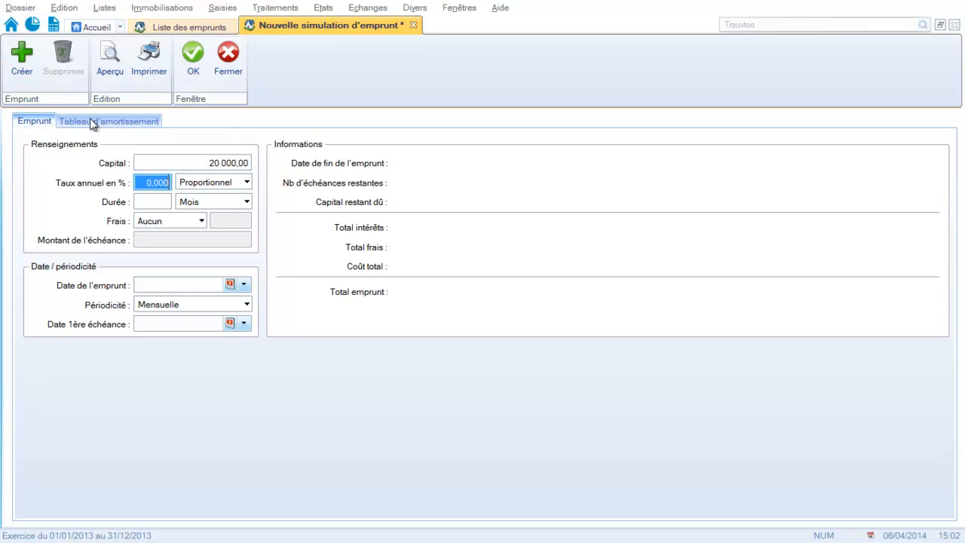
text(4)
key(Tab)
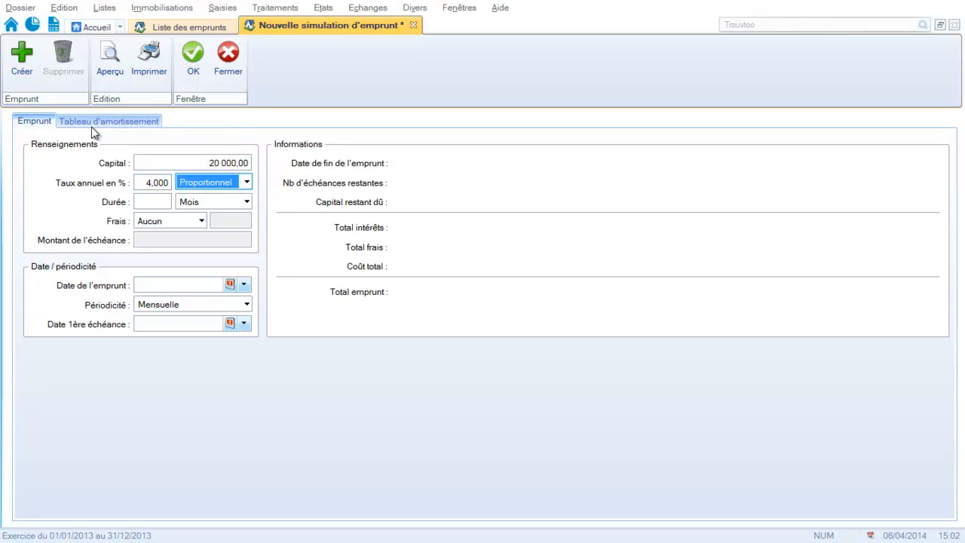
- Set the loan duration to 5, with years (Année) as the unit
click(147, 200)
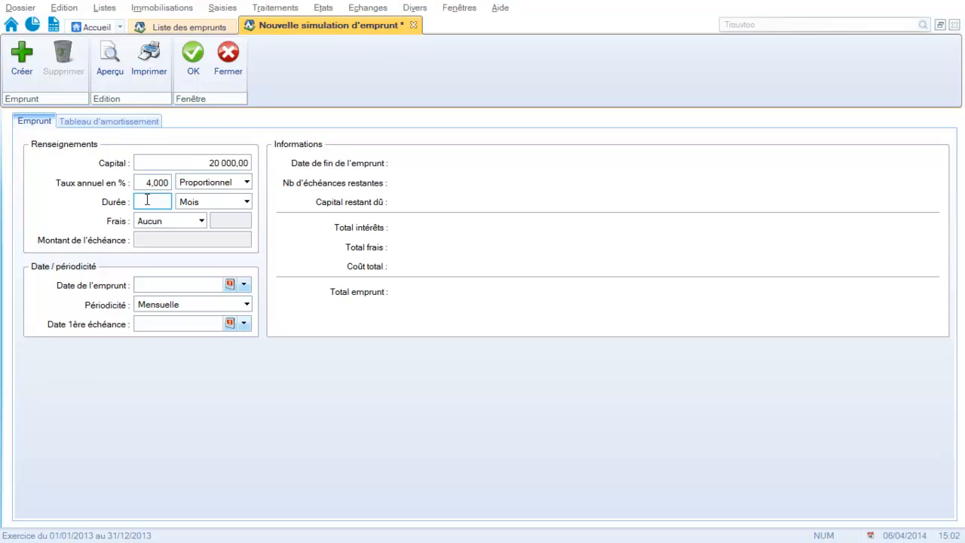
click(205, 202)
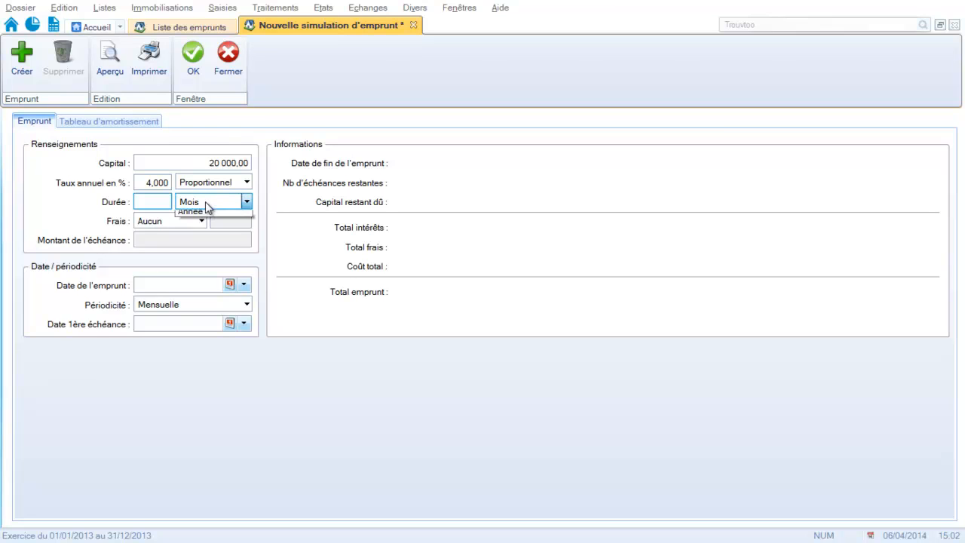
click(208, 226)
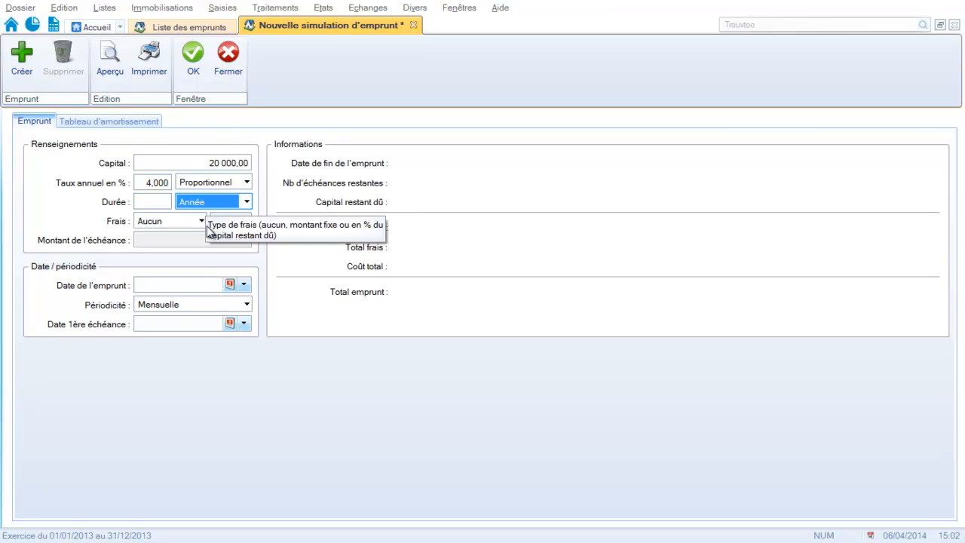
click(165, 202)
text(5)
key(Tab)
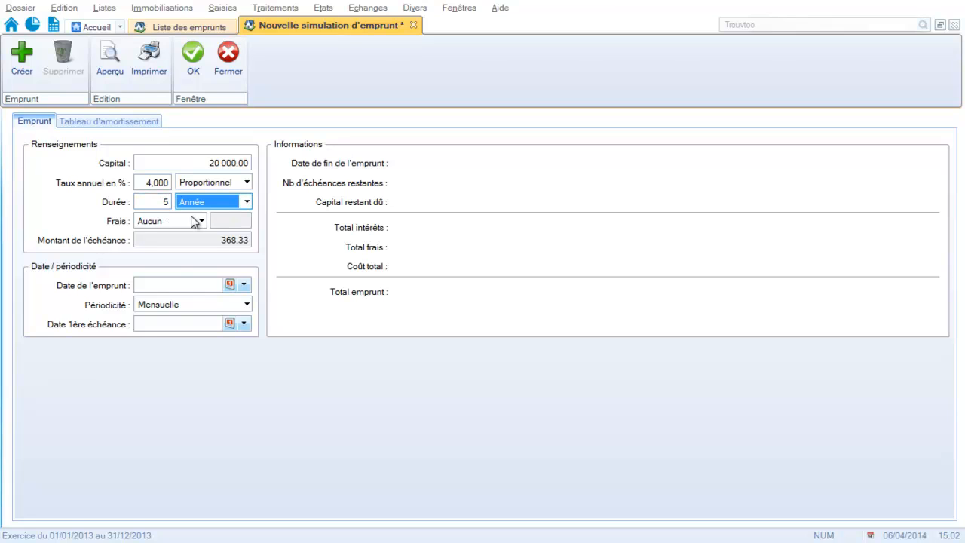
- Set the loan fees to a fixed amount (Montant fixe) of 20
click(200, 221)
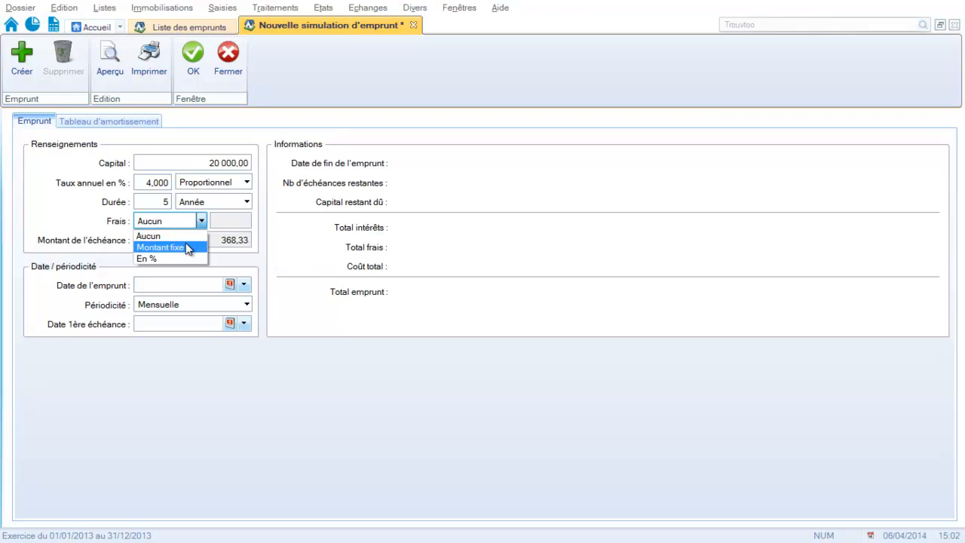
click(187, 249)
click(236, 223)
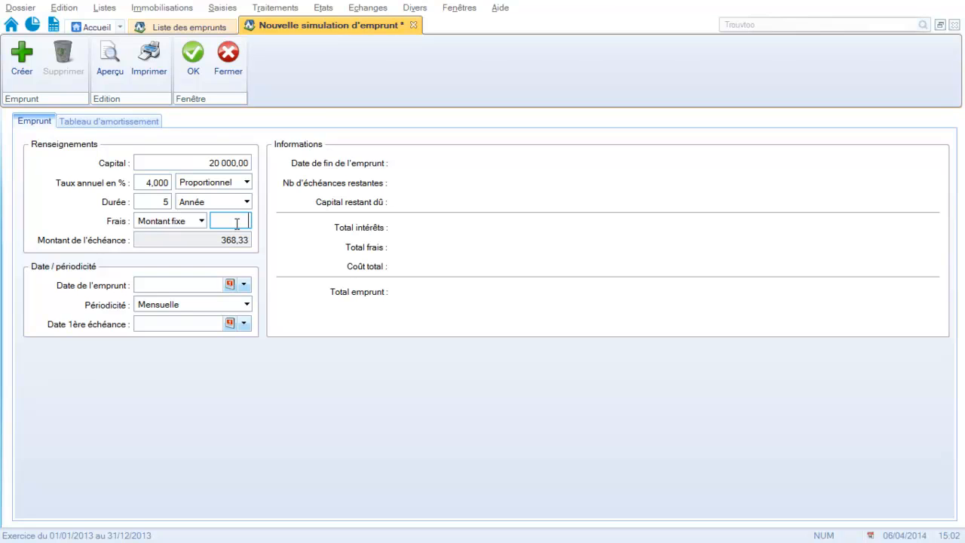
text(20)
key(Tab)
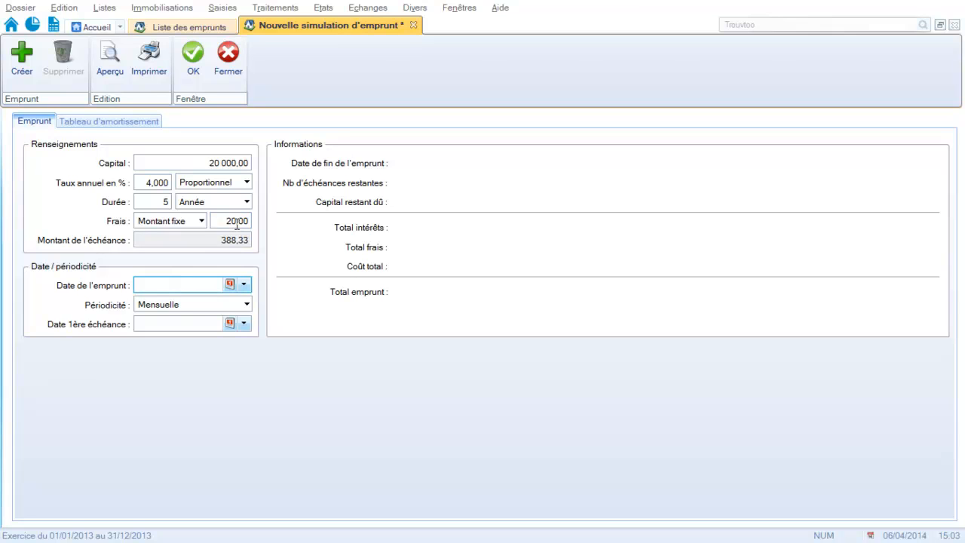
- Set the loan date to 05/05/2014 using the calendar
click(231, 285)
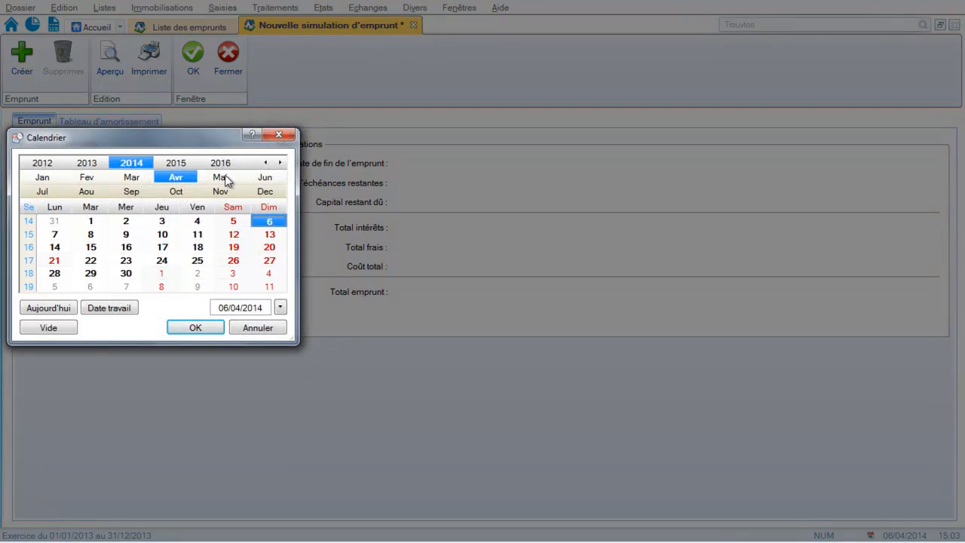
click(227, 179)
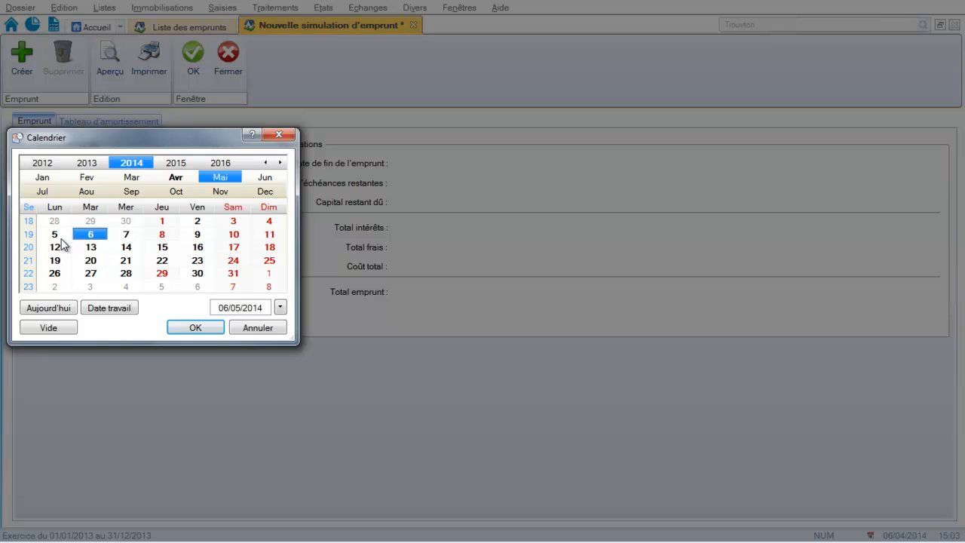
click(60, 238)
click(205, 329)
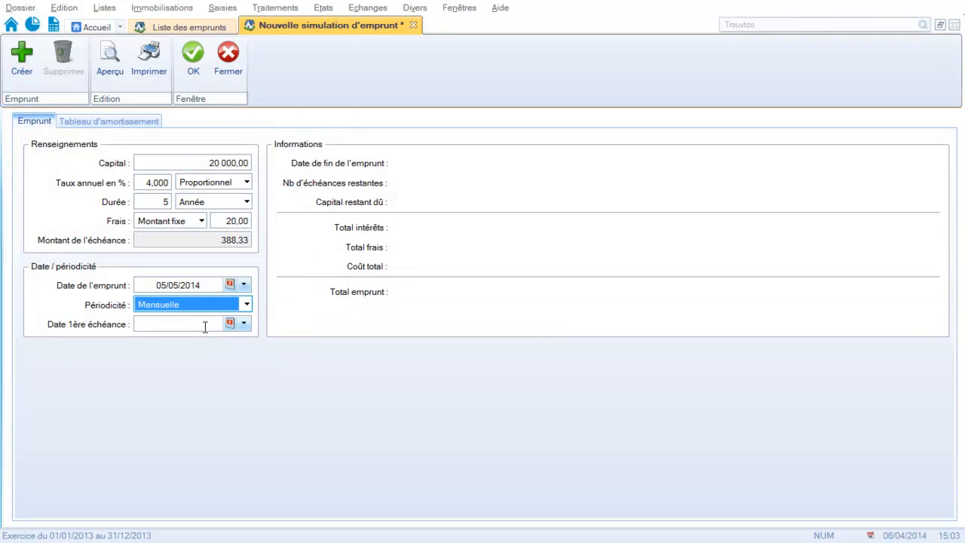
- Set the first instalment date to 05/06/2014 using the calendar
click(194, 325)
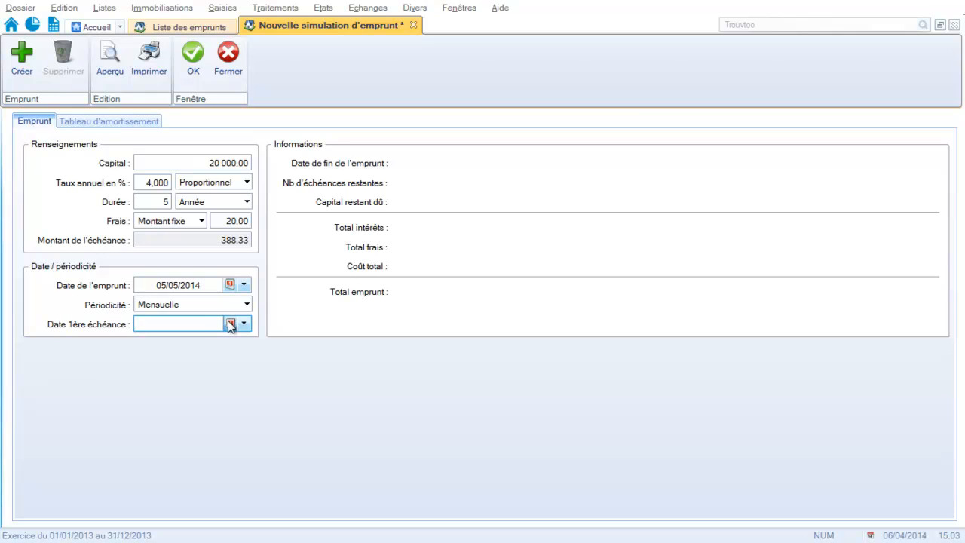
click(230, 323)
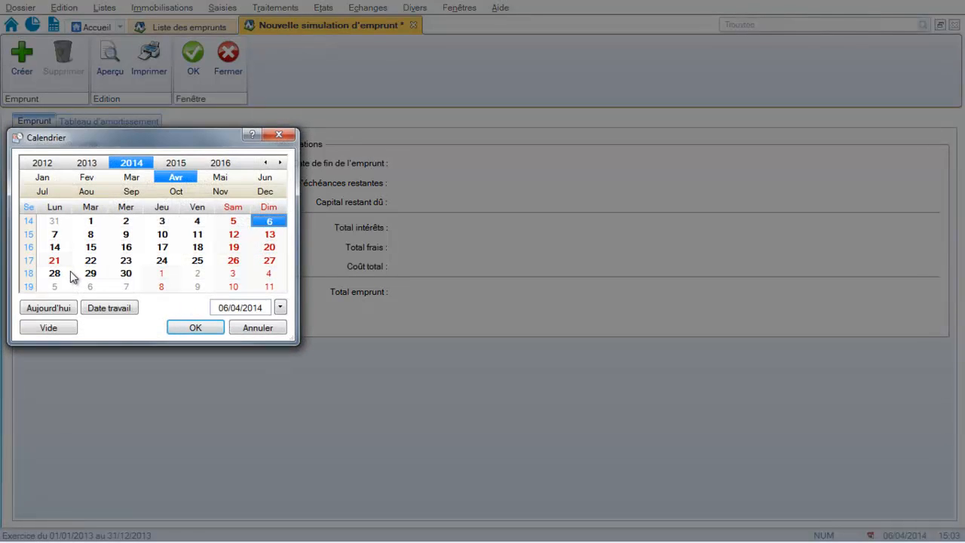
click(223, 182)
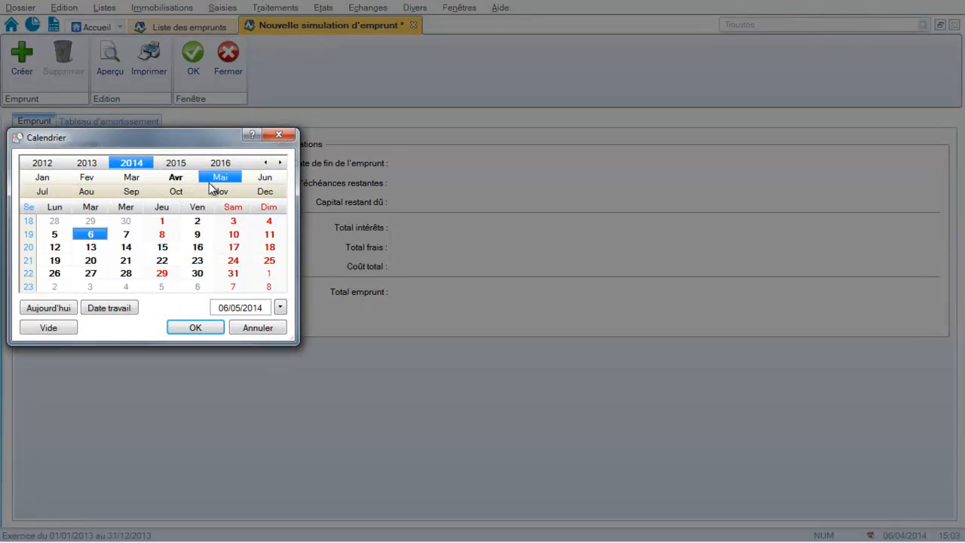
click(257, 179)
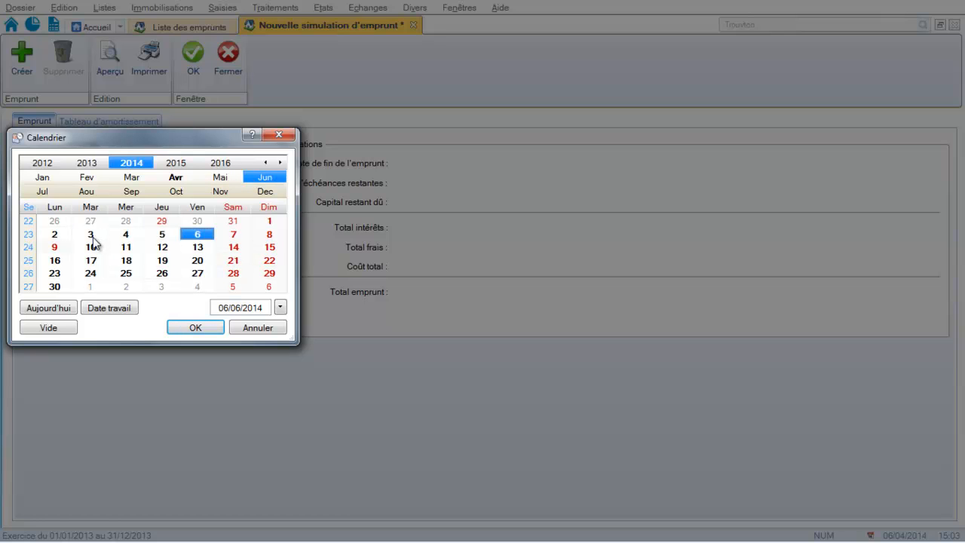
click(162, 236)
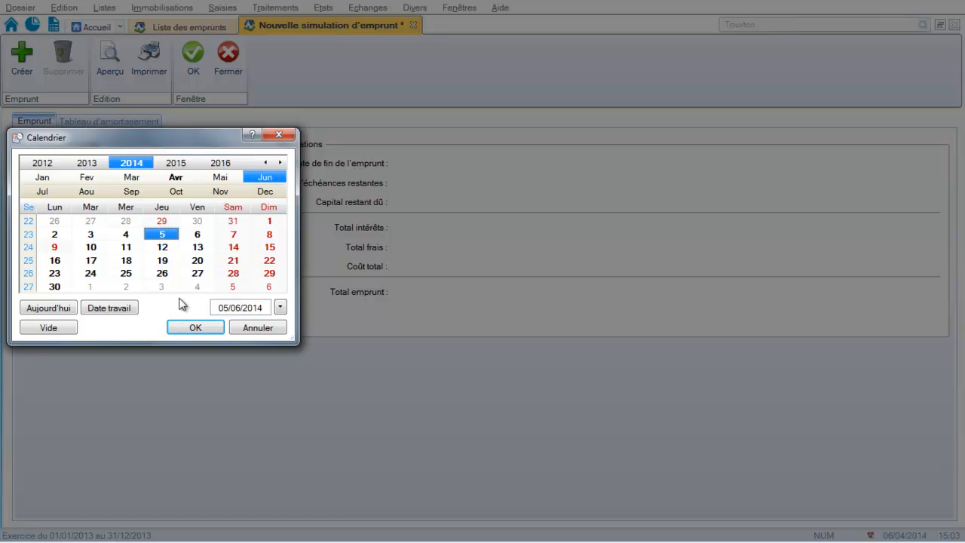
click(188, 326)
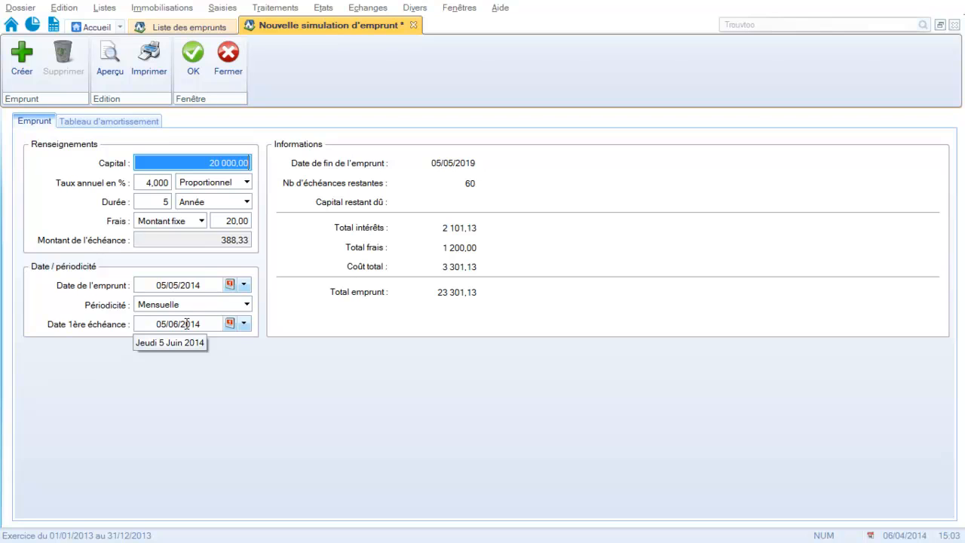
- Display the simulation's amortization schedule, and validate the simulation, choosing to keep it
click(81, 120)
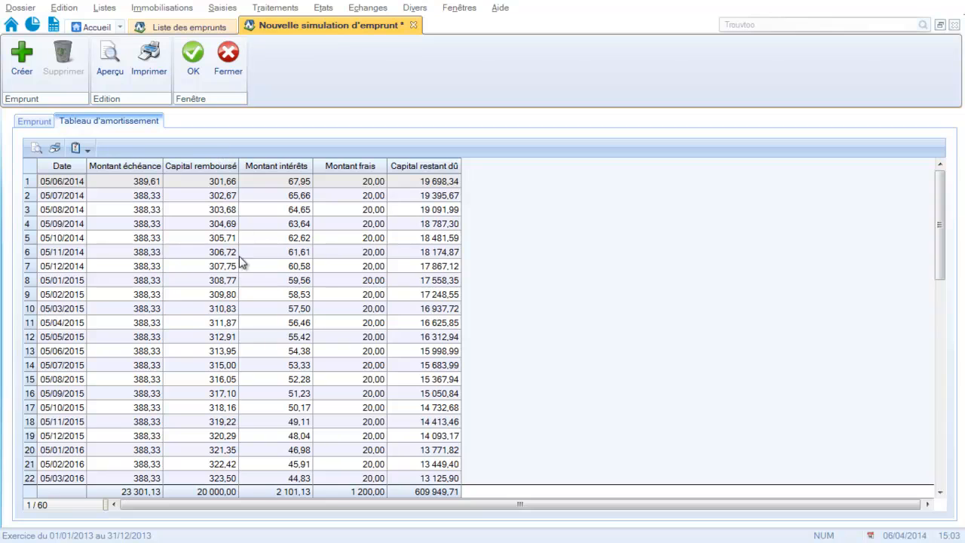
click(193, 68)
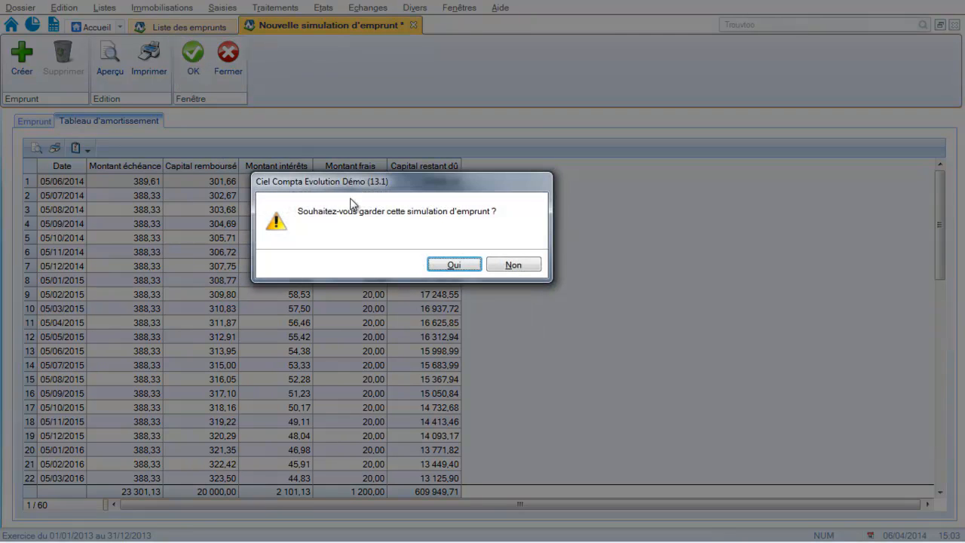
click(453, 265)
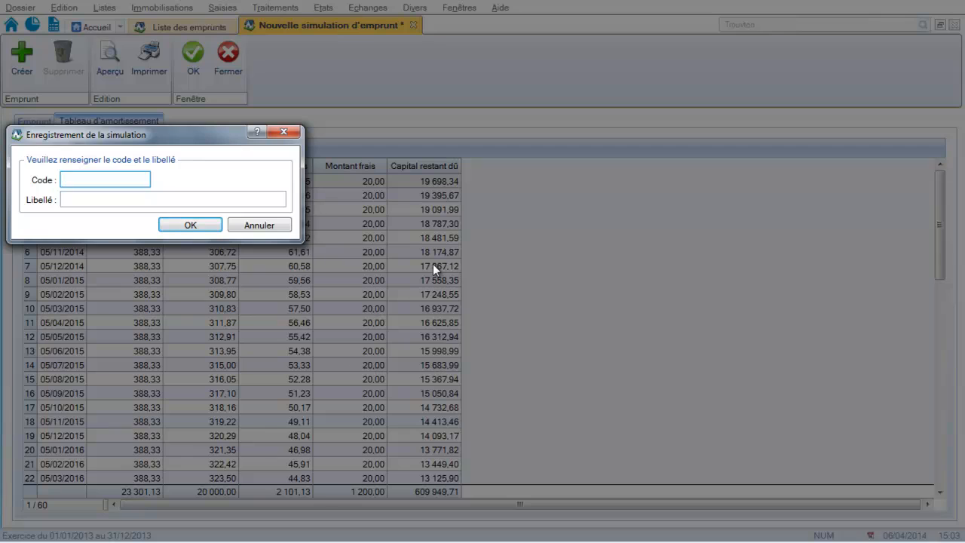
- Enter EMPTRESORERIE as the code of the simulation being saved
text(emp)
key(BackSpace)
key(BackSpace)
key(BackSpace)
key(Caps_Lock)
text(EMPT)
text(RES)
text(ORE)
text(RI)
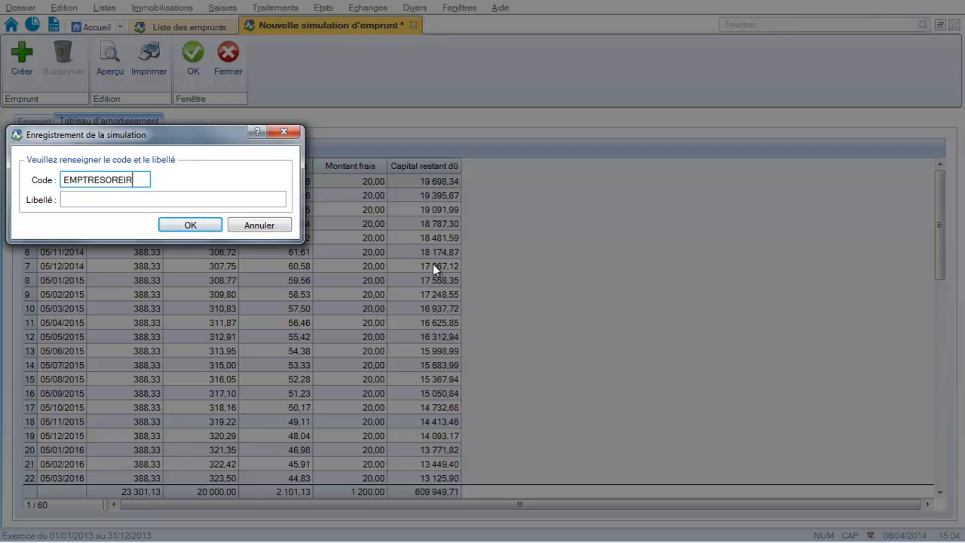
text(E)
key(Tab)
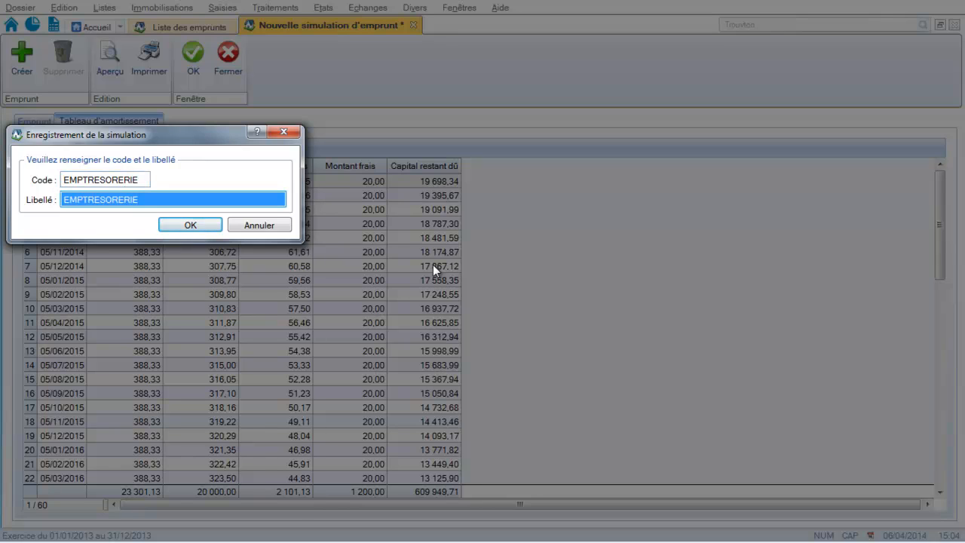
- Replace the simulation's label with "Emprunt de trésorerie" and save it to the loan list
key(BackSpace)
text(Emp)
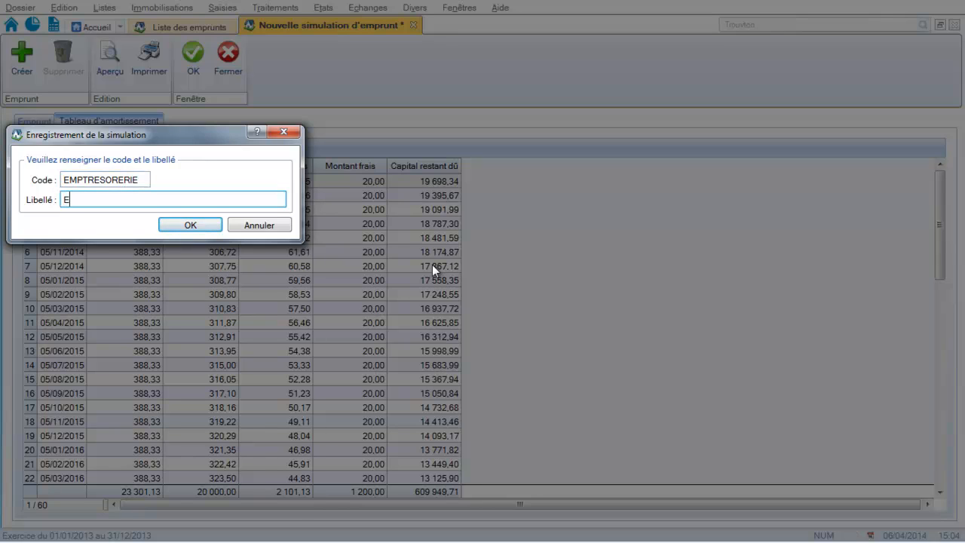
text(runt de trésorerie)
key(Tab)
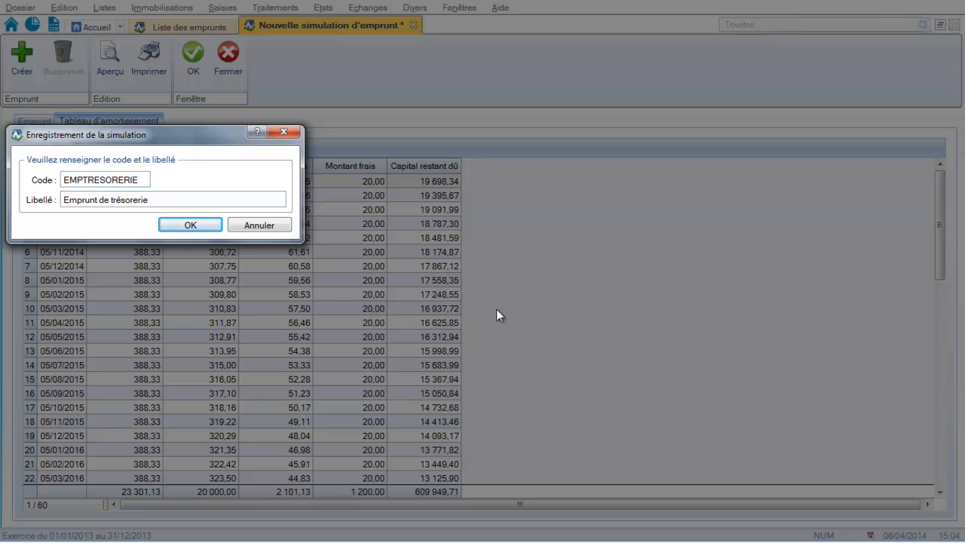
click(209, 225)
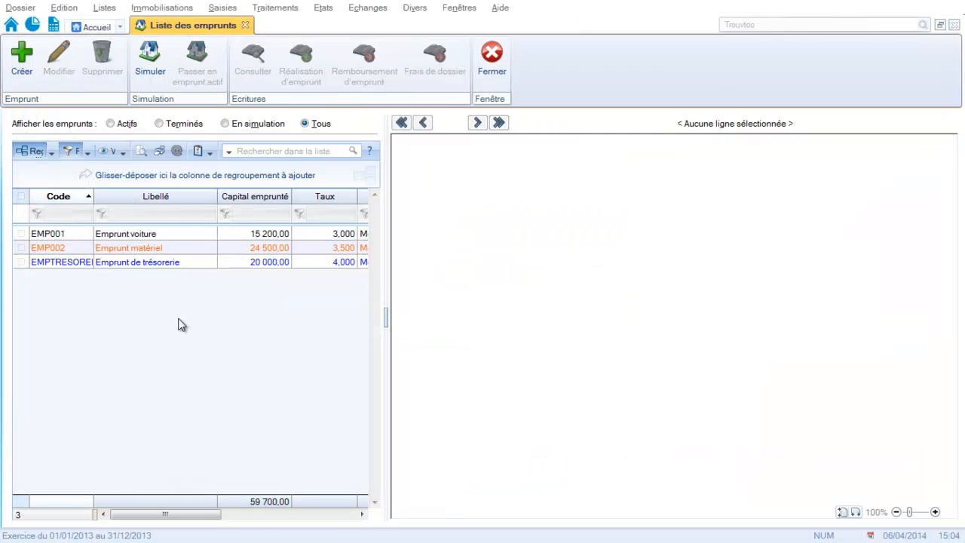
- Select the Emprunt de trésorerie loan and widen the loan list so the due-date periodicity column shows beside the loan sheet
click(156, 269)
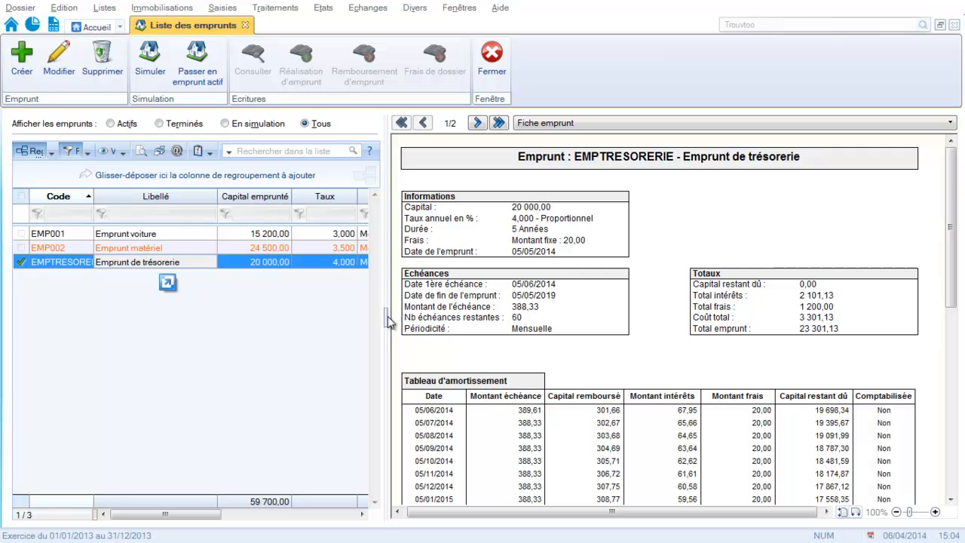
drag(385, 317, 750, 416)
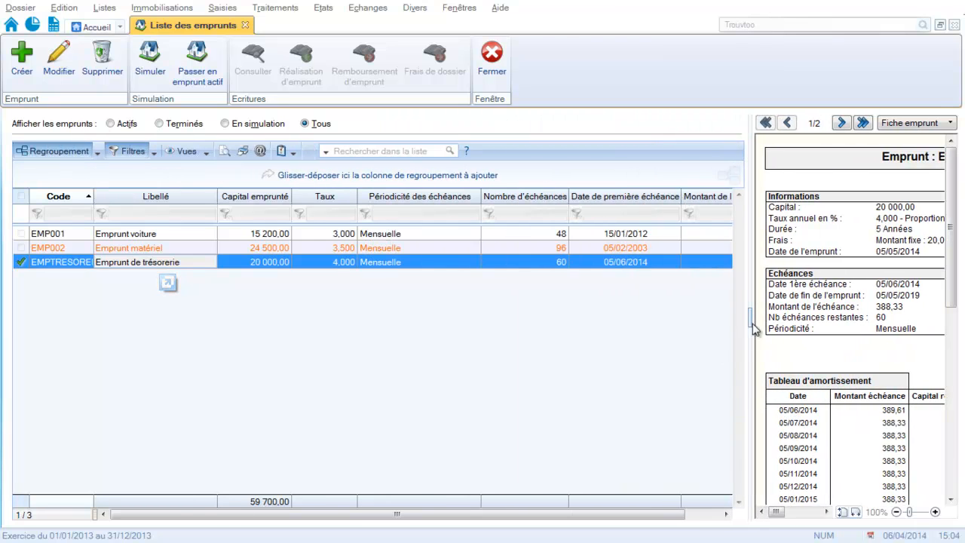
drag(749, 321, 491, 309)
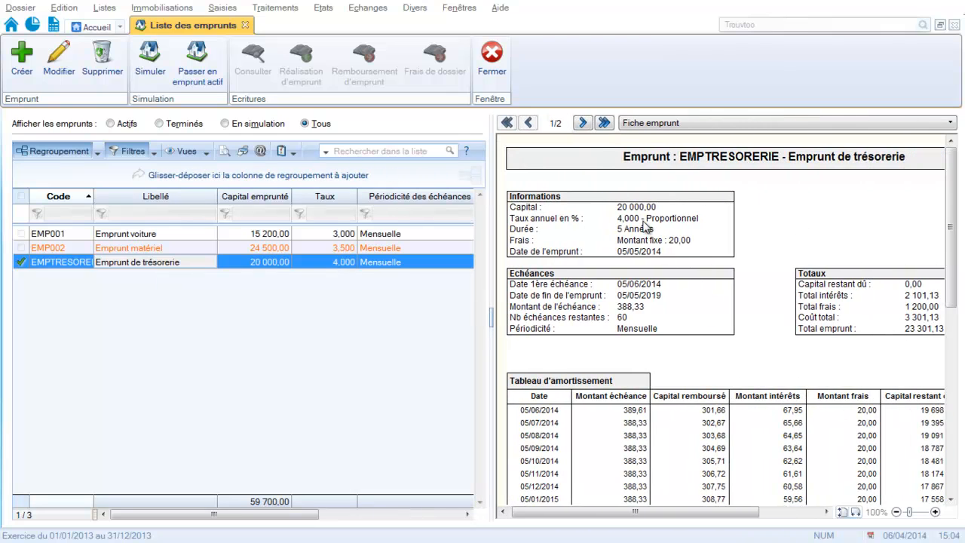
- Open the print preview of the Emprunt de trésorerie loan sheet image
right_click(640, 283)
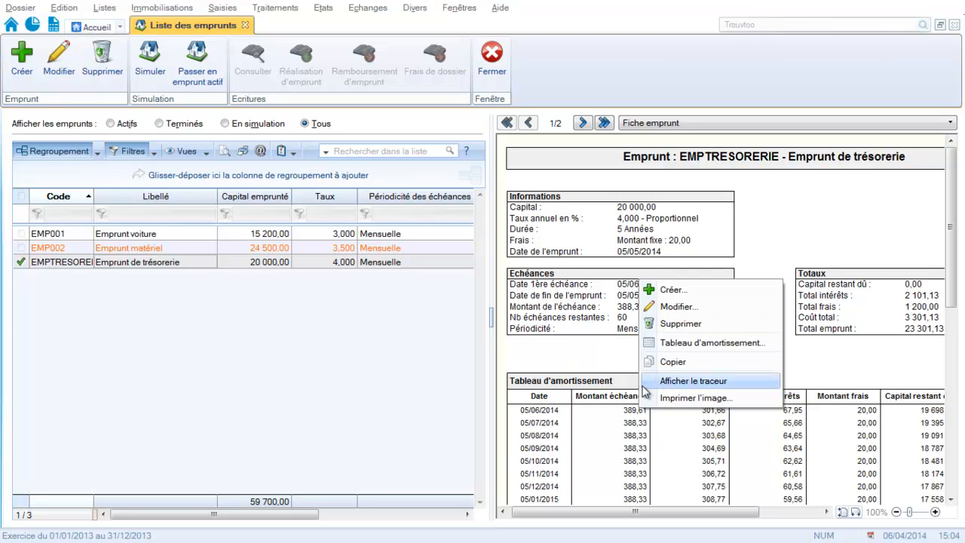
click(648, 398)
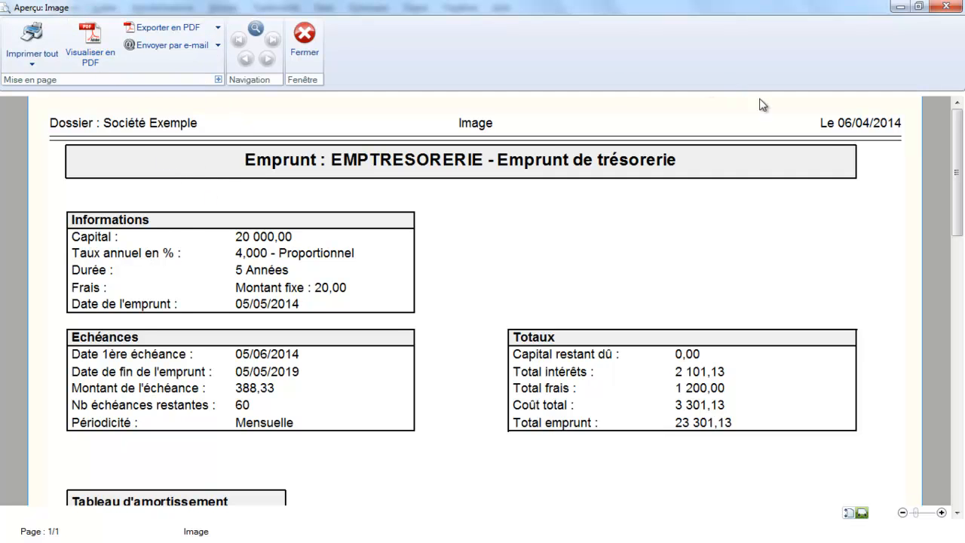
- Look through the amortization table in the loan sheet preview and close the preview
drag(951, 173, 948, 218)
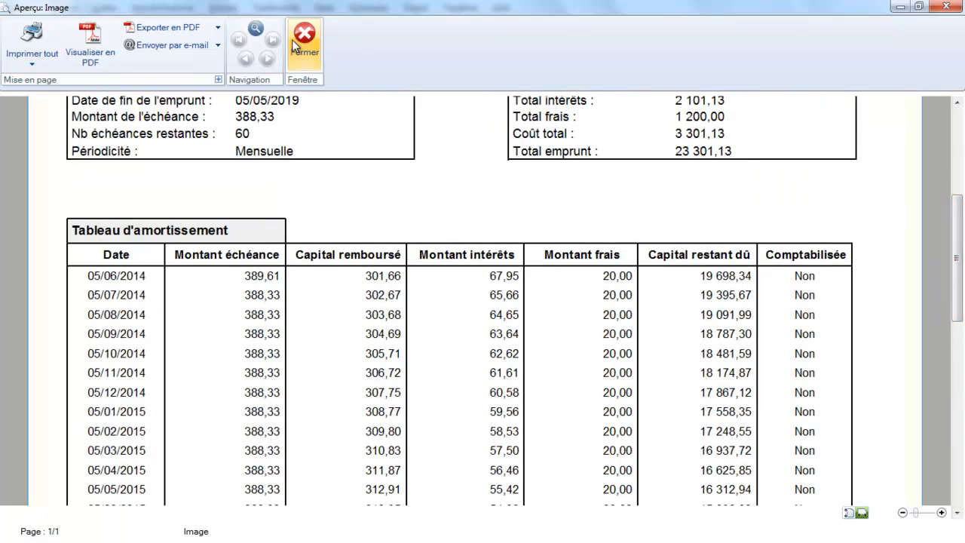
click(304, 39)
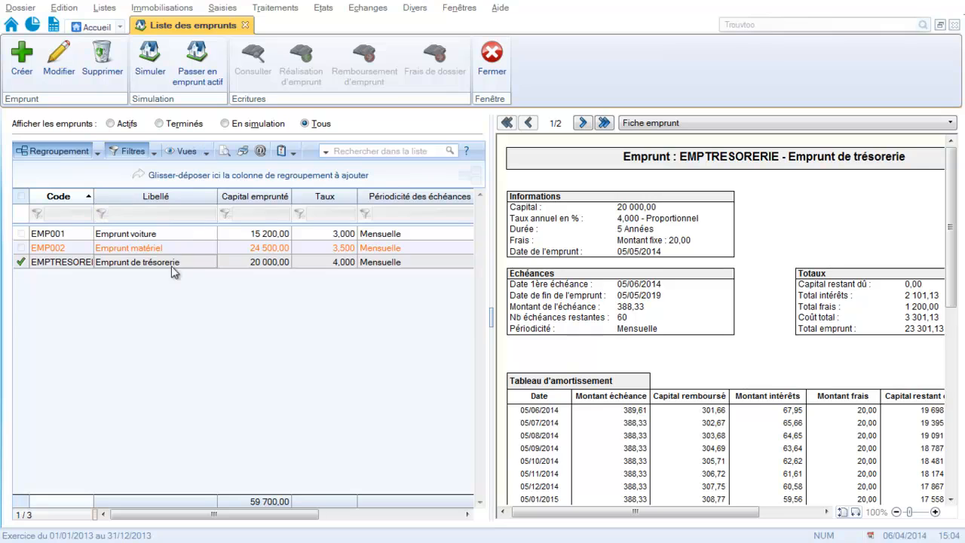
- Convert the Emprunt de trésorerie simulation into an active loan and accept the irreversible change
click(170, 294)
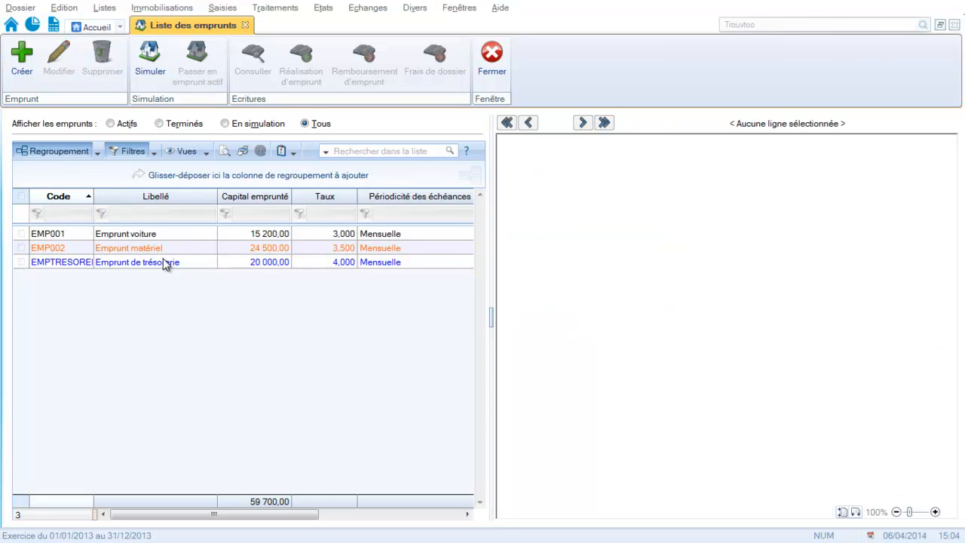
click(166, 264)
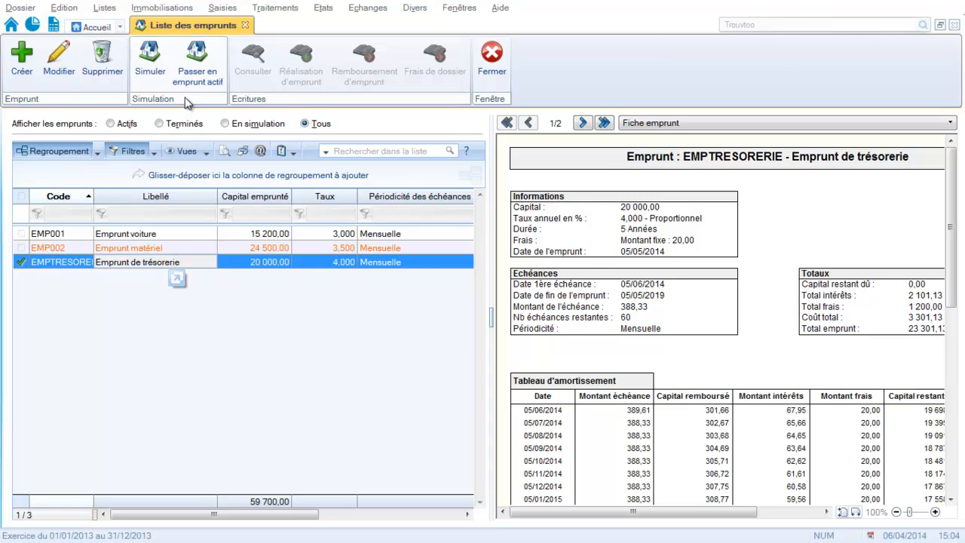
click(191, 69)
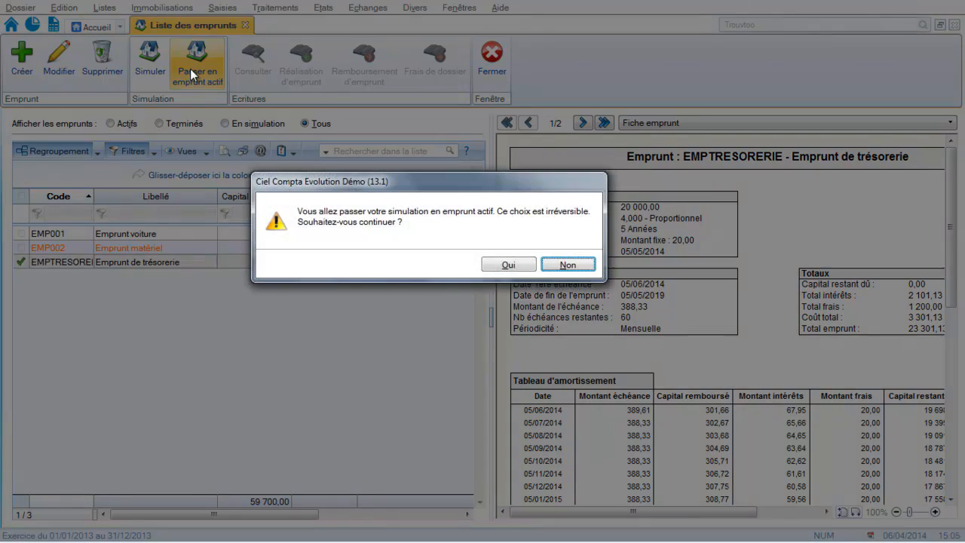
click(509, 261)
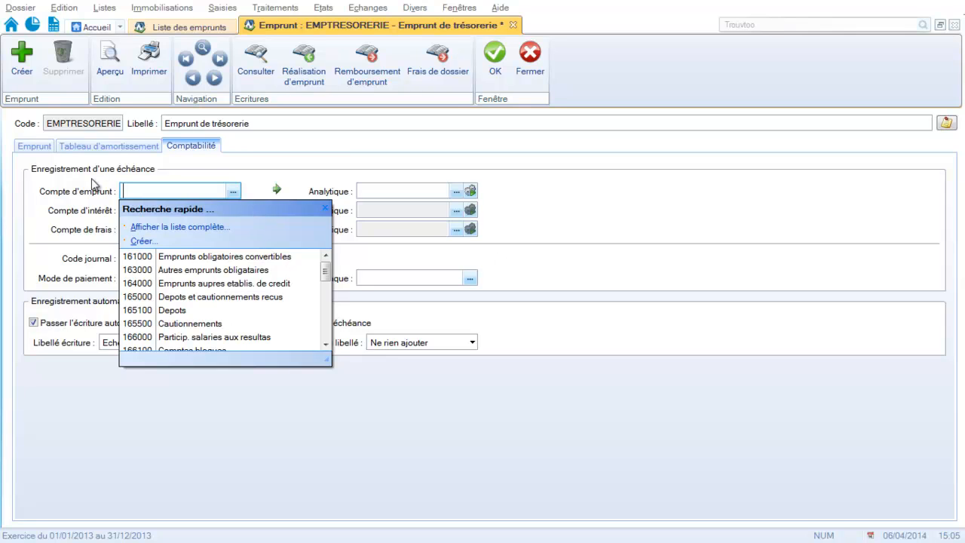
- Review the treasury loan's general details and amortization table, and return to its accounting settings
click(35, 148)
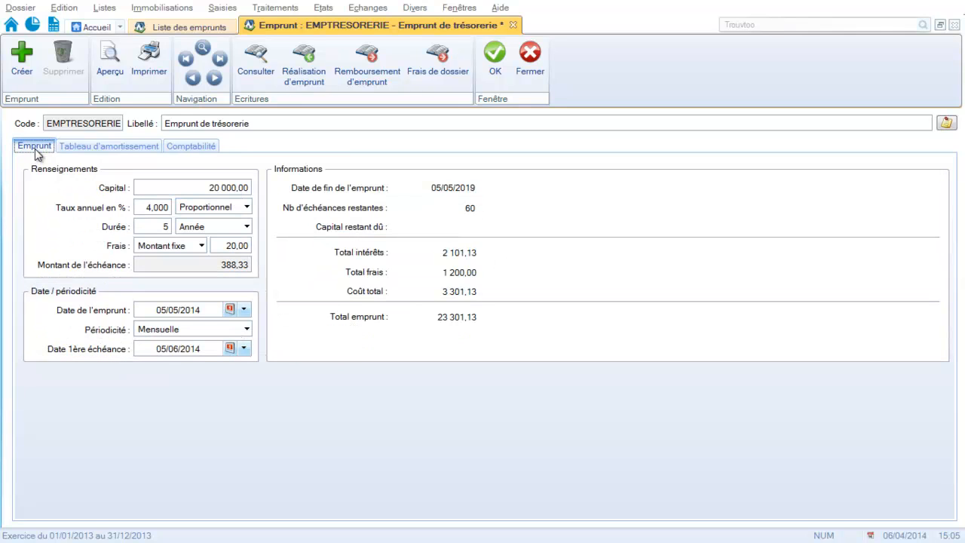
click(87, 150)
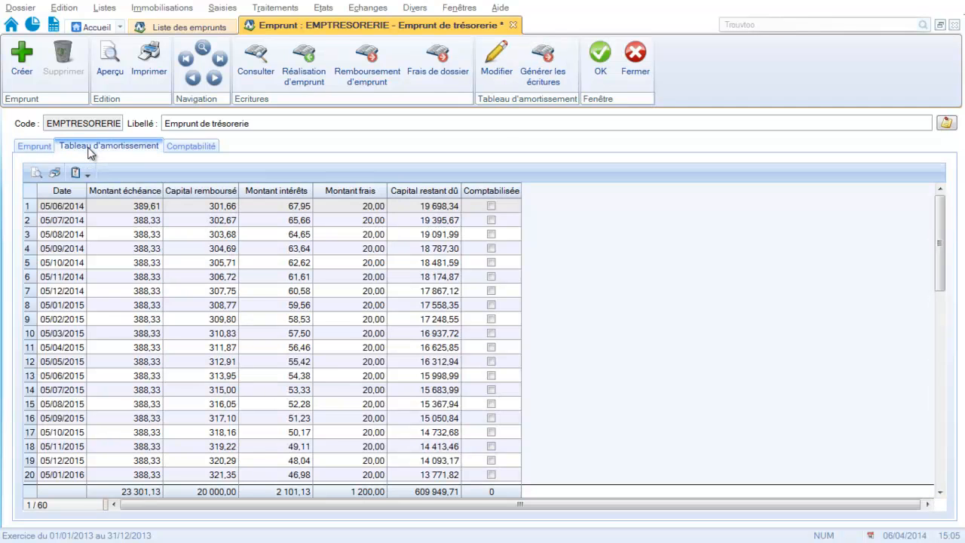
click(190, 147)
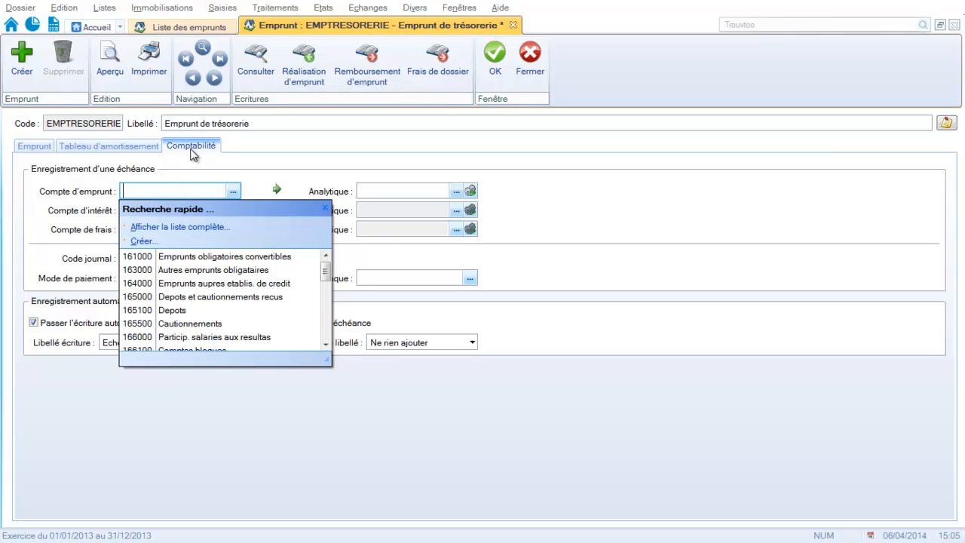
- Set the due-date posting accounts to 164000 for the loan, 661000 for interest and 627000 for fees
text(164000)
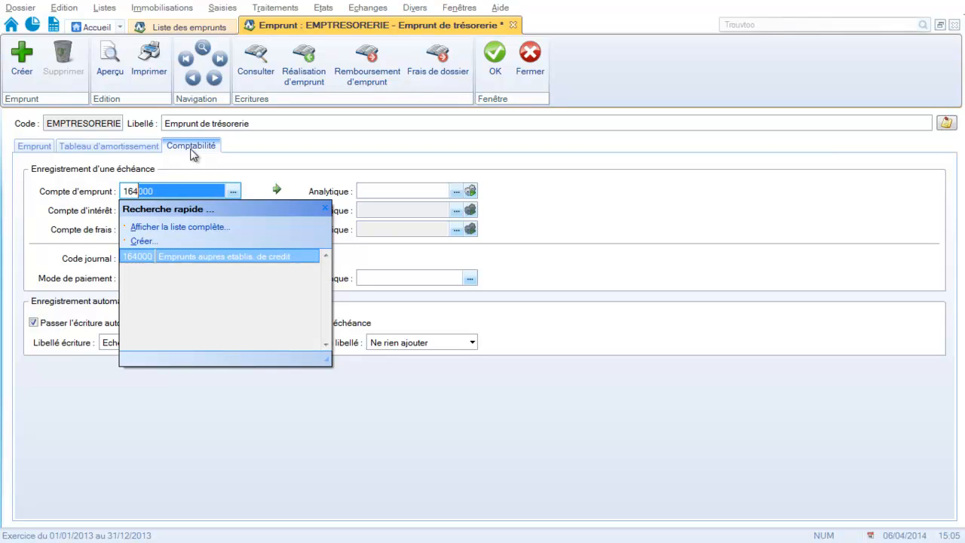
key(Tab)
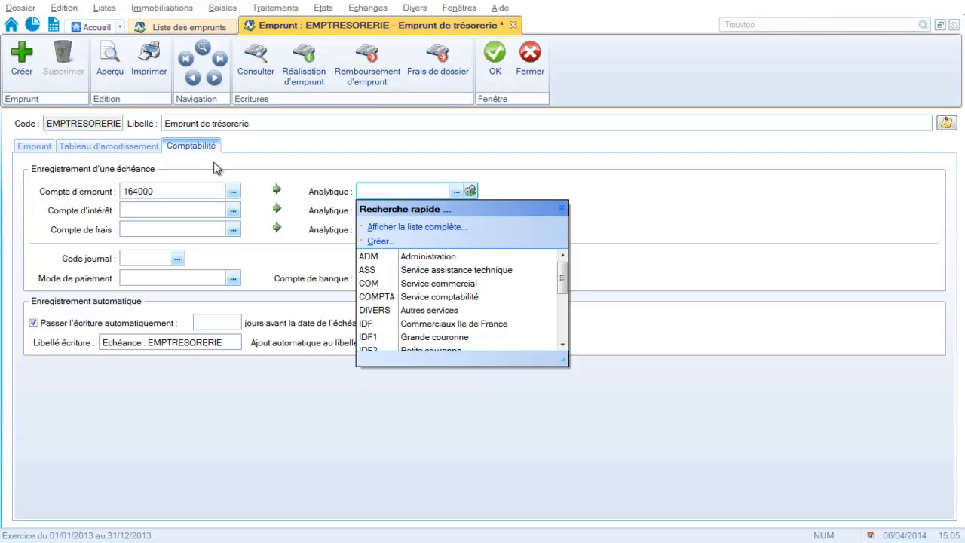
click(180, 211)
text(661000)
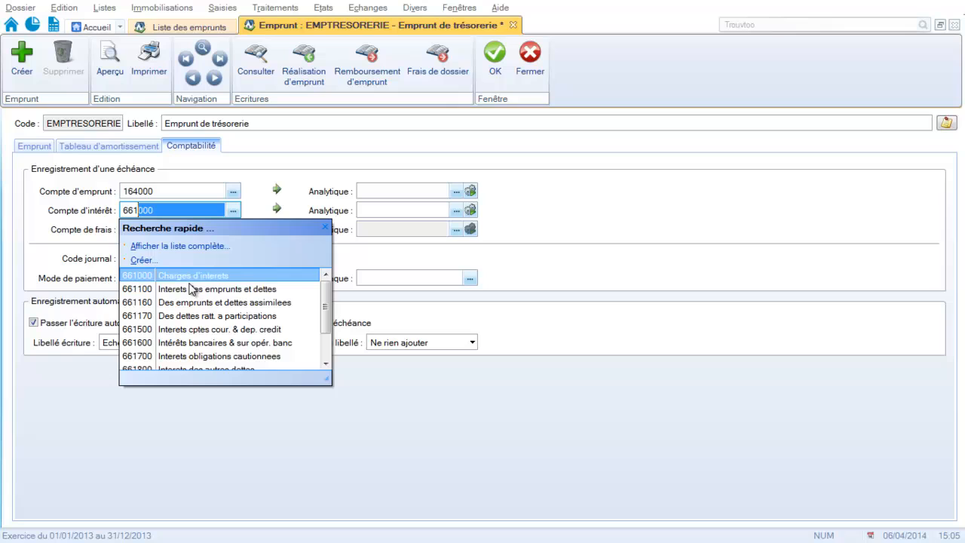
click(189, 277)
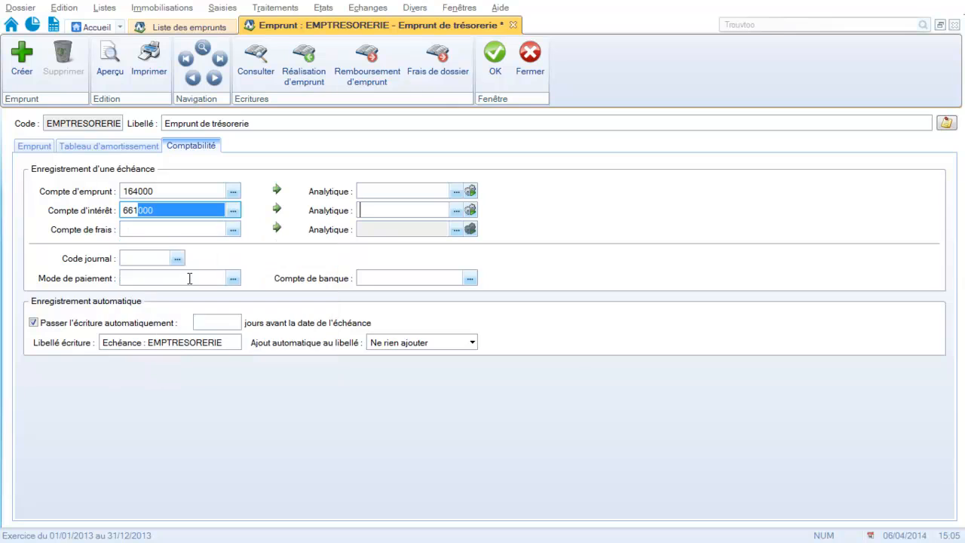
key(Tab)
click(176, 229)
text(627000)
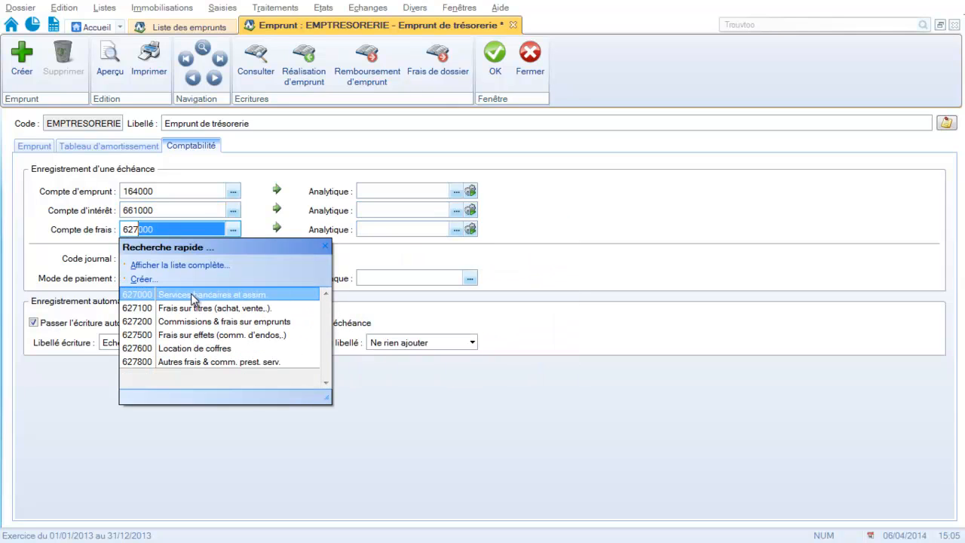
click(192, 295)
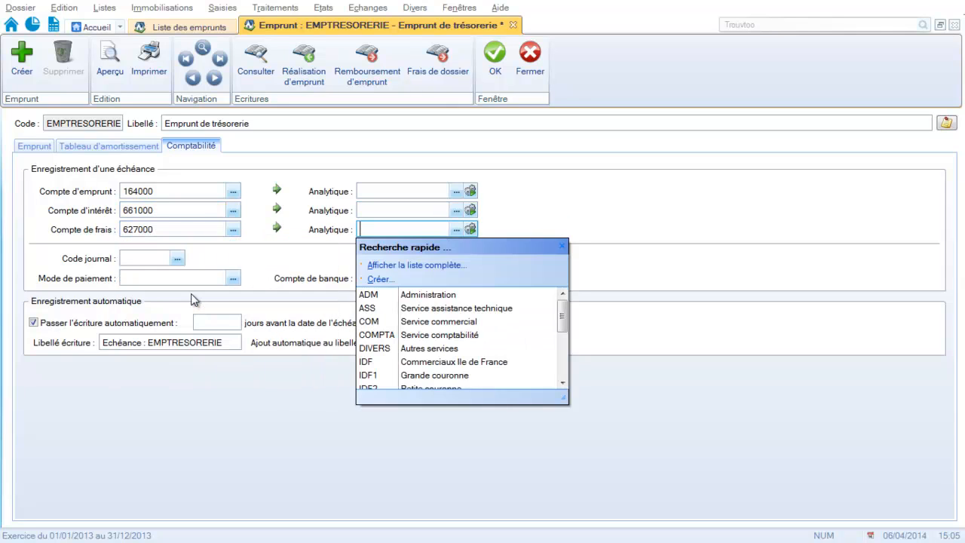
- Set the due-date posting to journal BQ, payment method PVT and bank account 512000
click(153, 254)
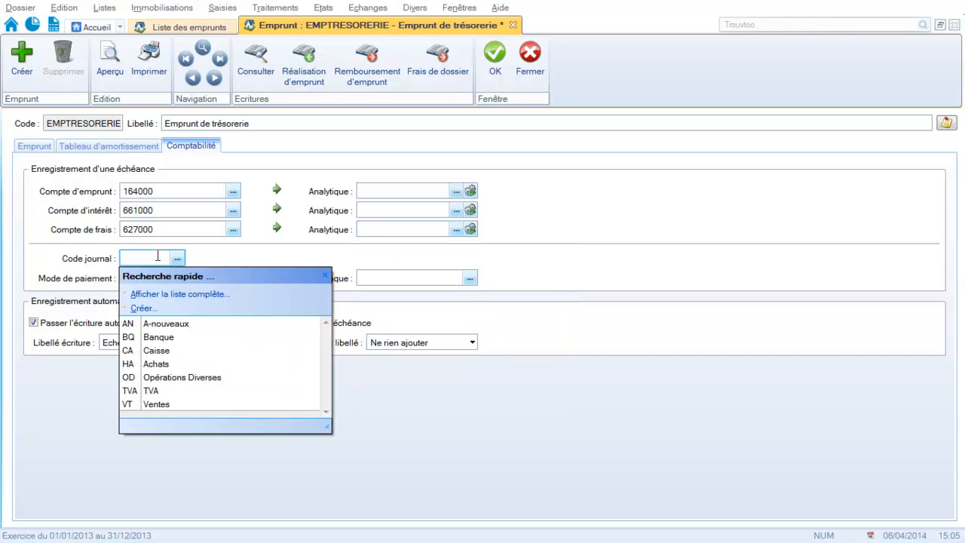
click(138, 340)
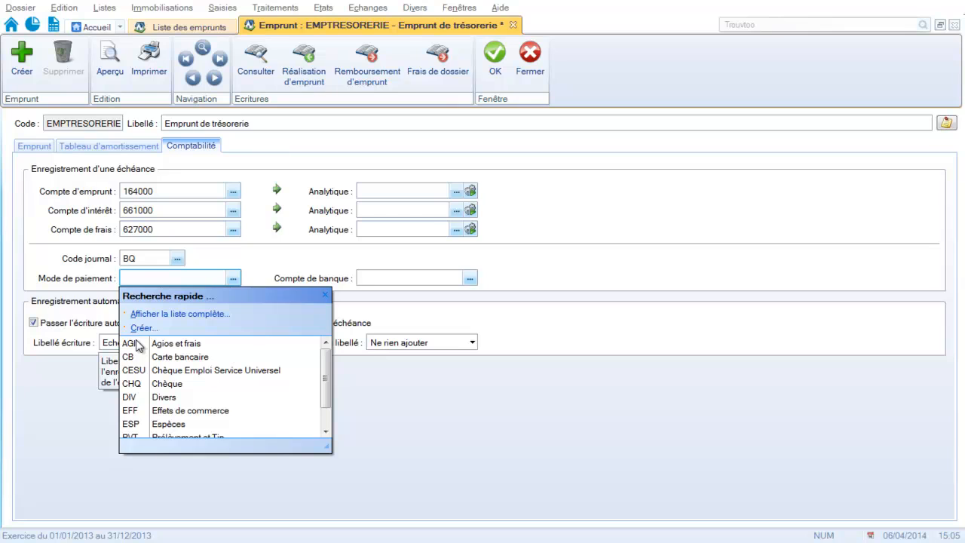
drag(327, 368, 327, 383)
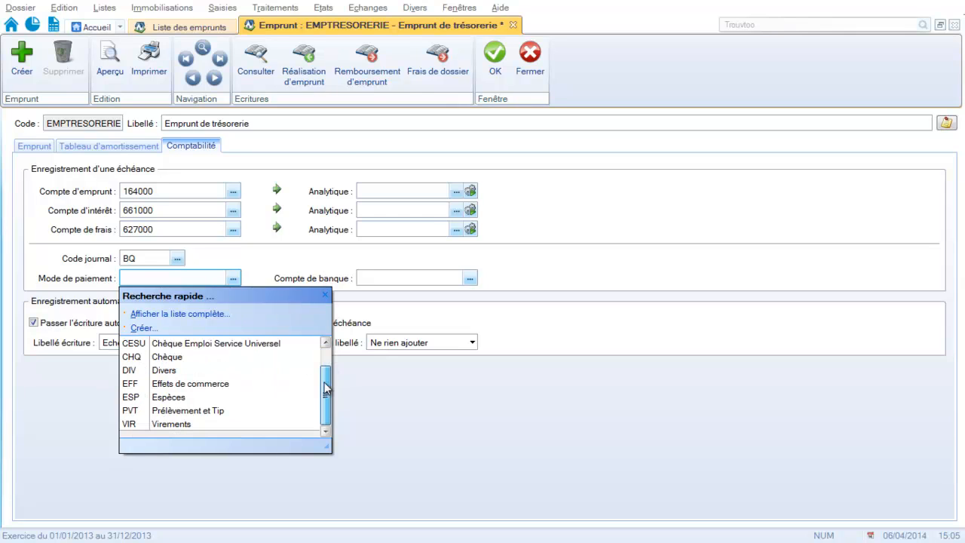
click(205, 410)
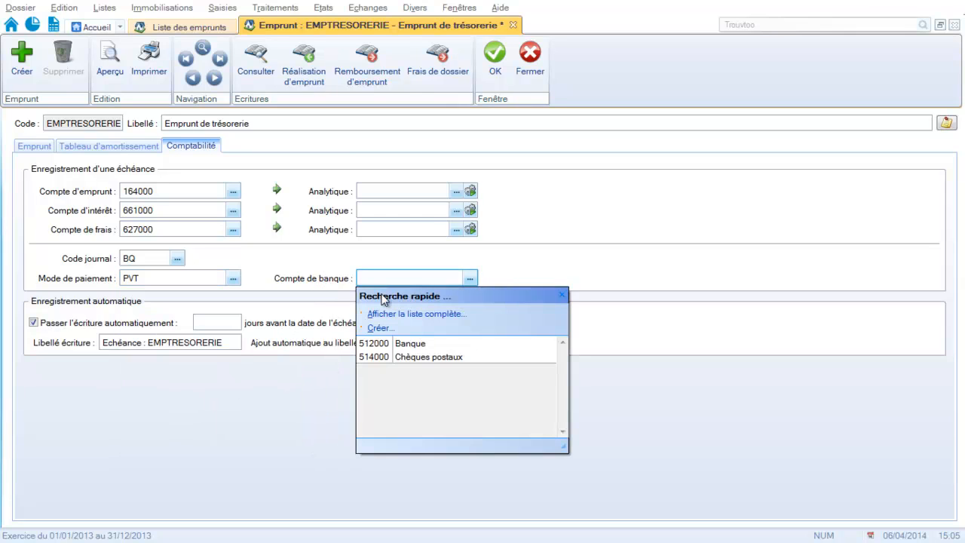
text(512000)
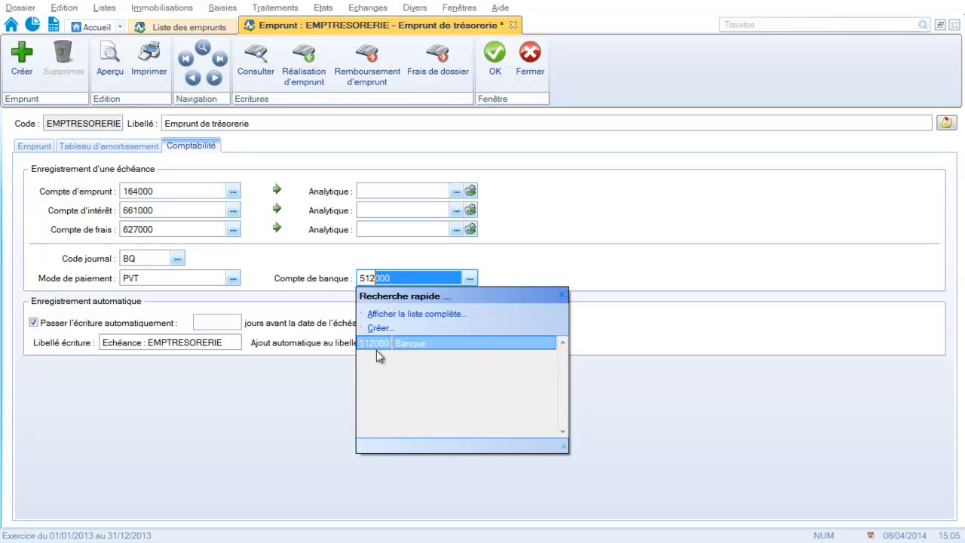
click(377, 346)
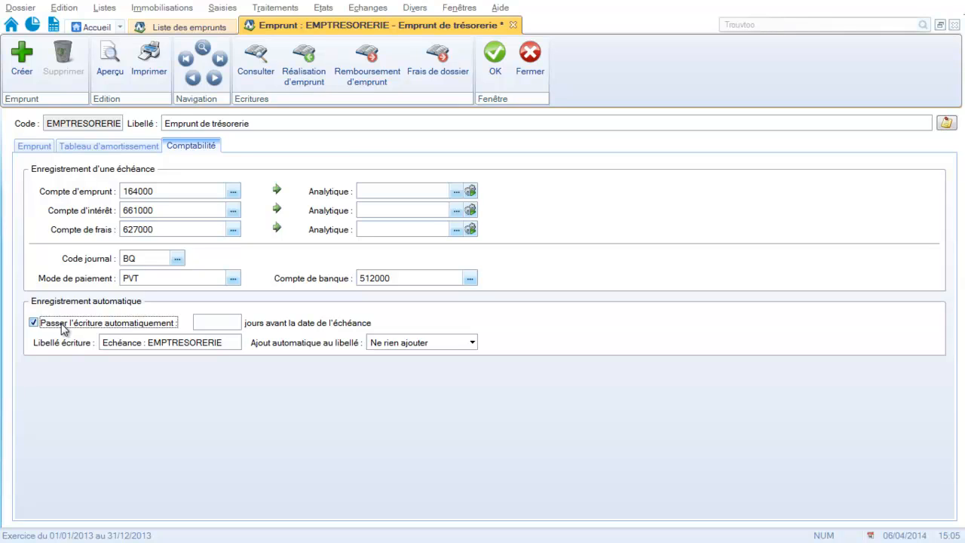
- Add MM/AAAA automatically to the due-date entry label and validate the loan
click(397, 345)
click(397, 357)
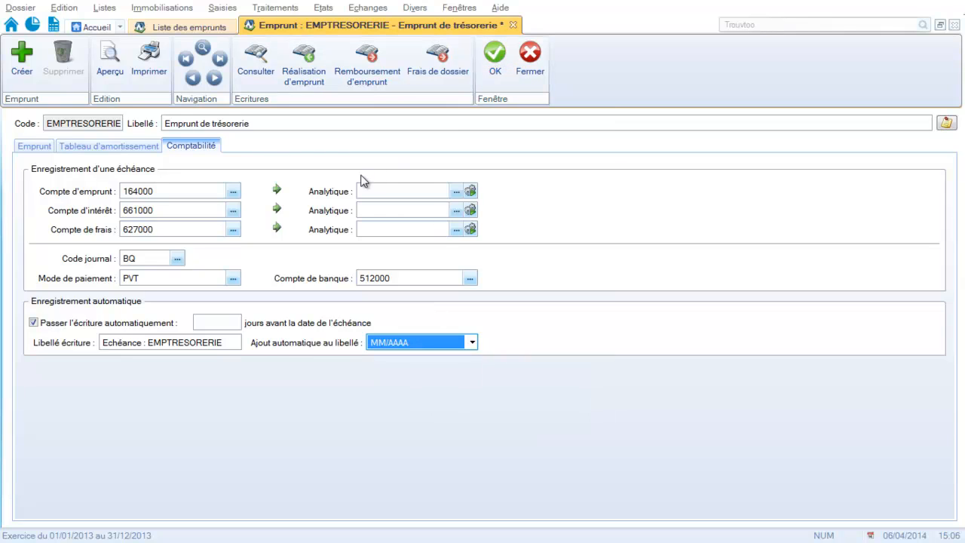
click(501, 62)
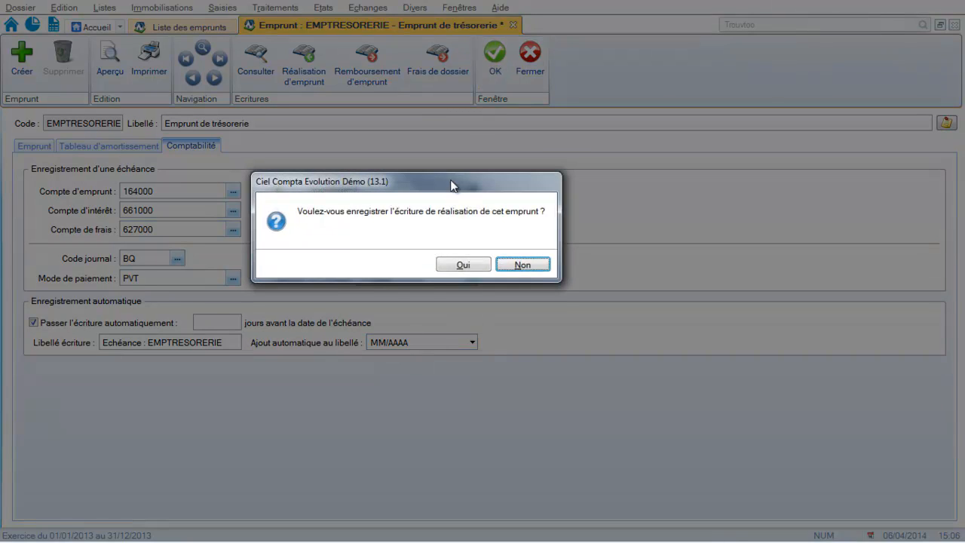
- Record the loan's realization entry with payment method PVT and document number 71
click(454, 262)
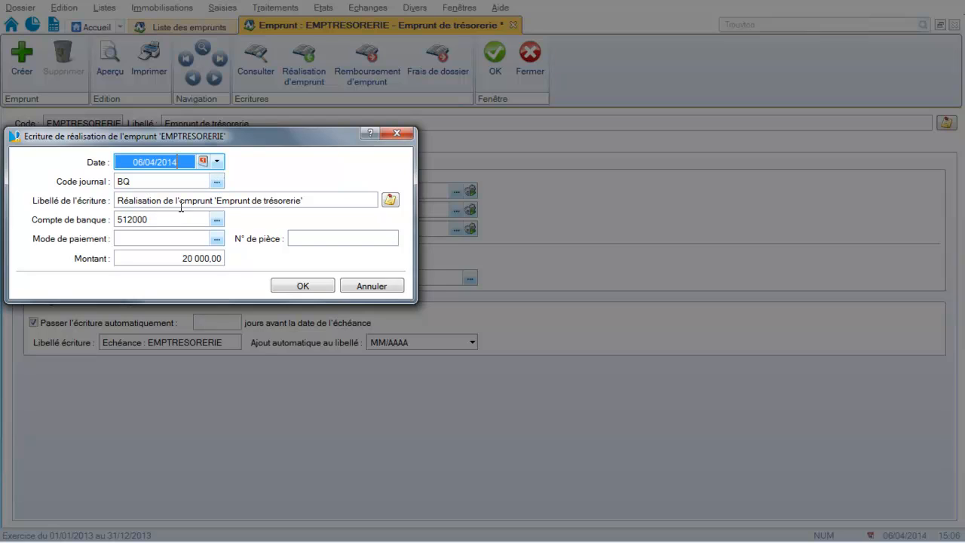
click(217, 238)
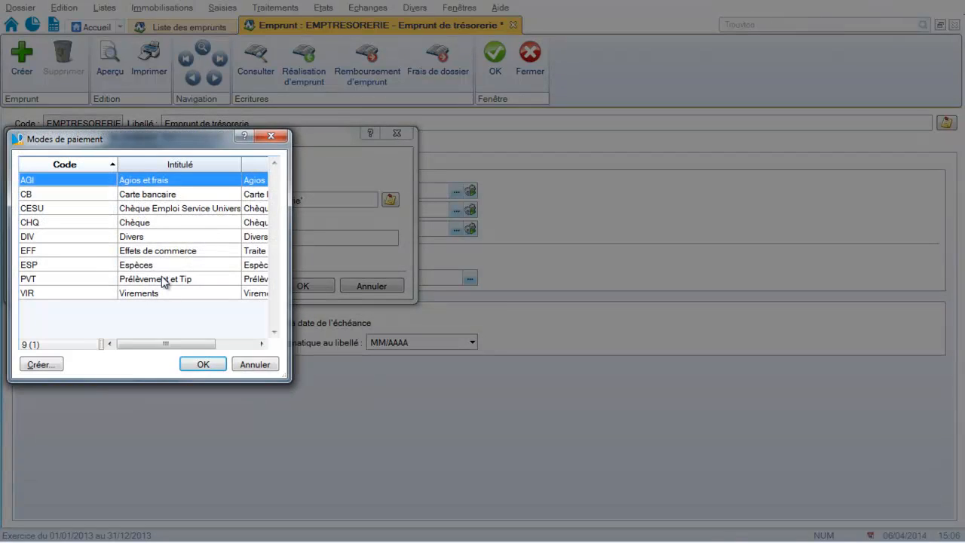
click(163, 277)
click(202, 364)
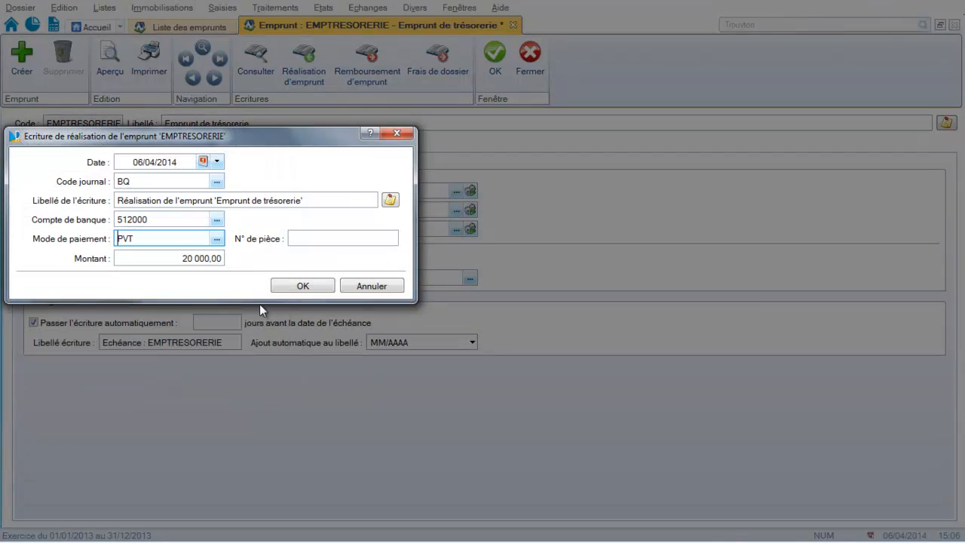
click(313, 238)
text(7)
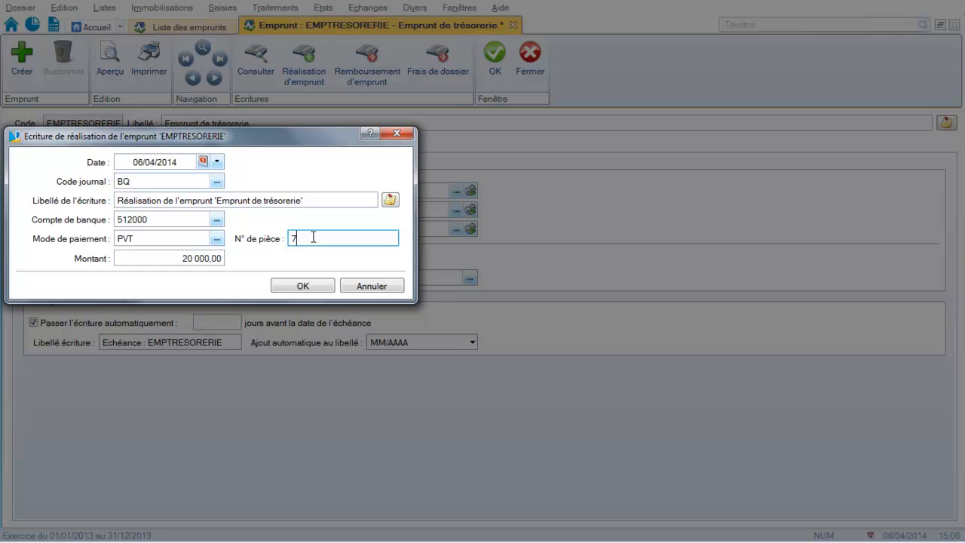
text(1)
click(305, 286)
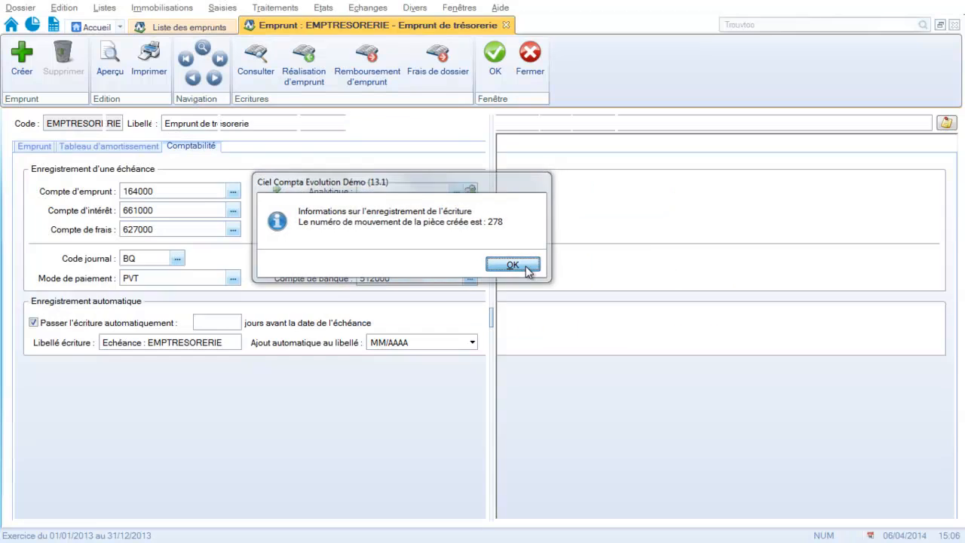
click(513, 264)
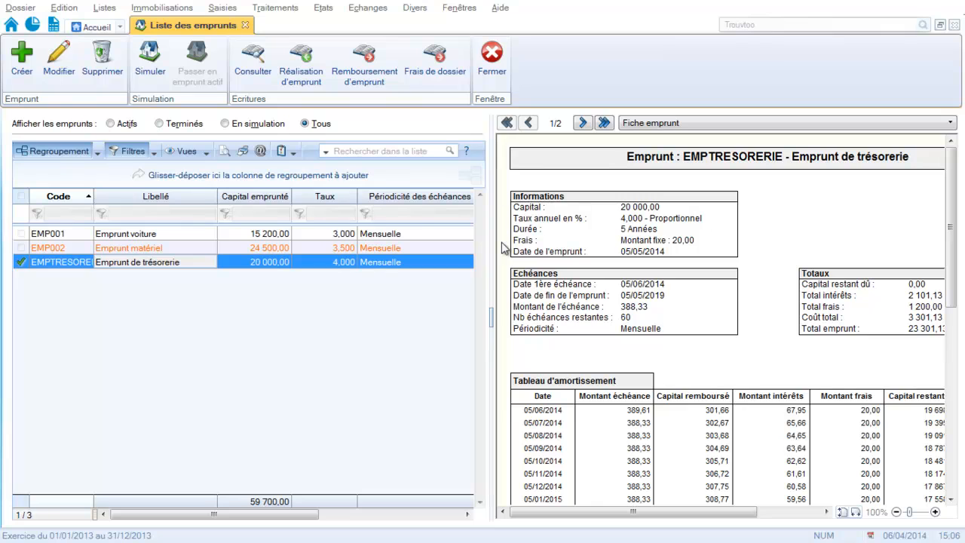
- Widen the loan list to show more columns and open the Emprunt de trésorerie loan at its amortization table
drag(489, 314, 780, 315)
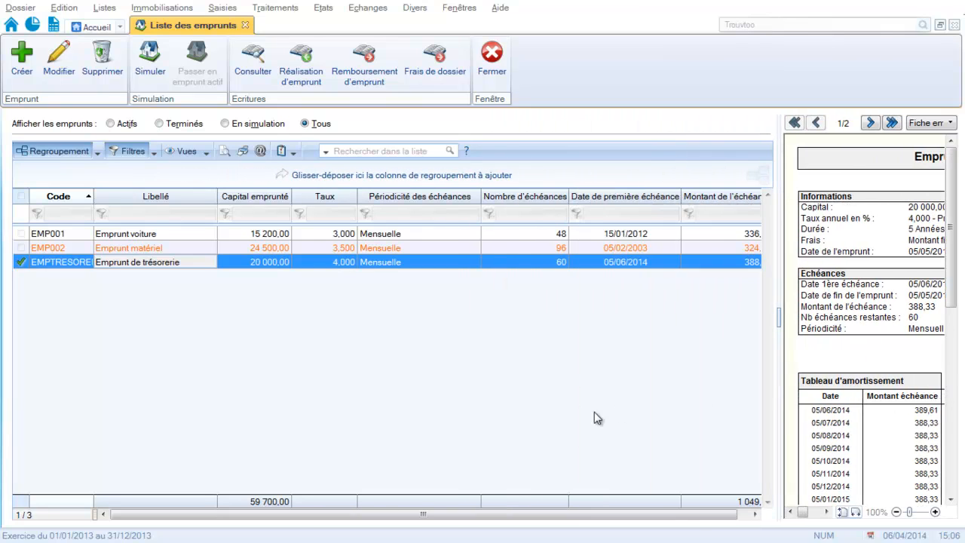
double_click(263, 262)
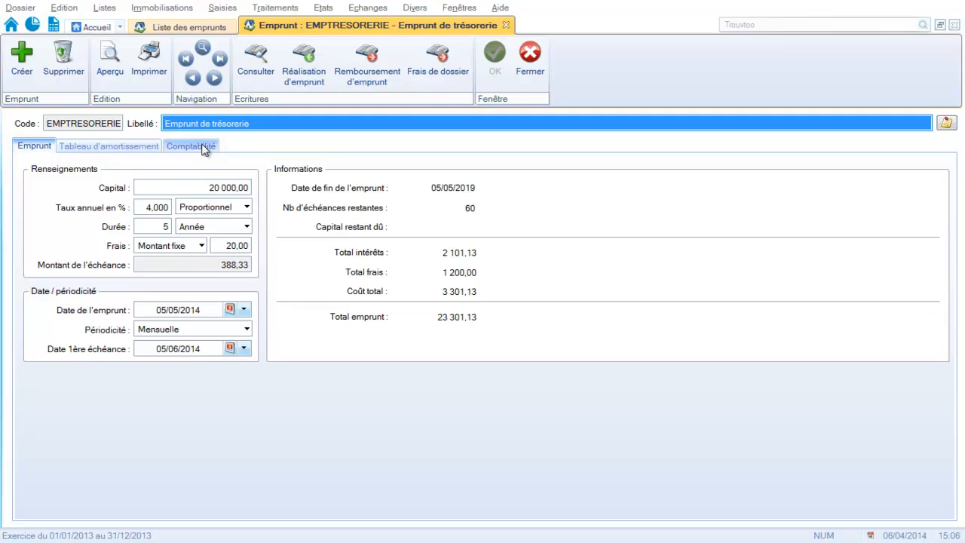
click(113, 147)
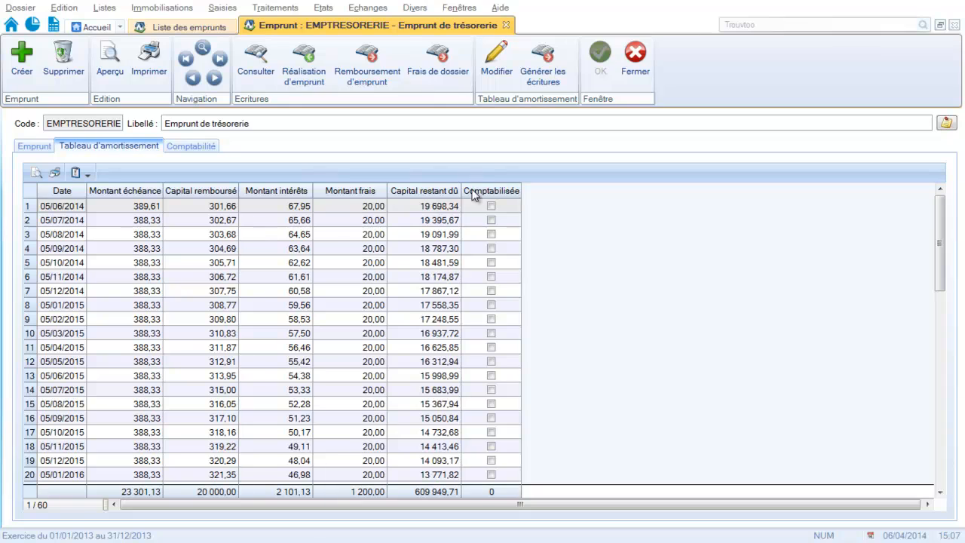
- Generate the accounting entry for the 05/06/2014 due date
click(490, 206)
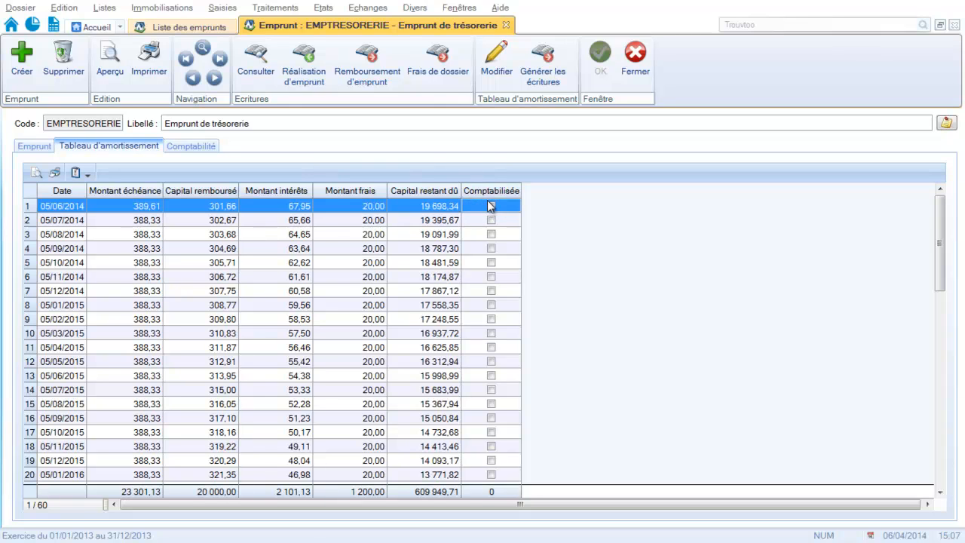
click(542, 78)
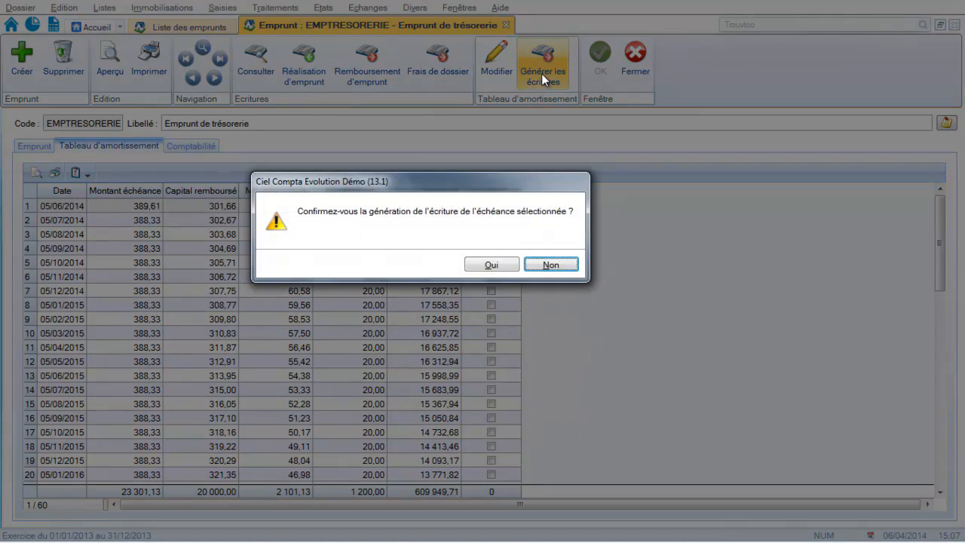
click(499, 265)
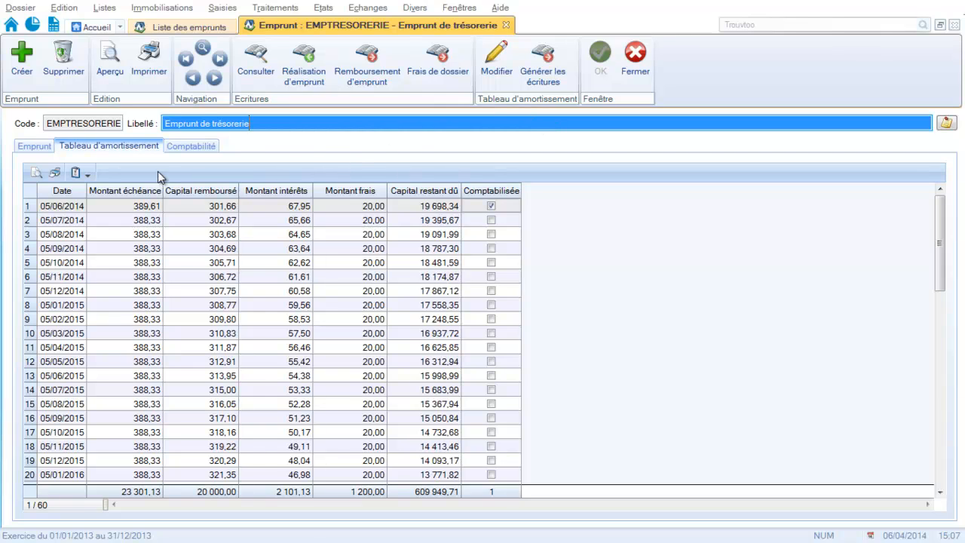
- Start the loan's file-fee entry and enter a debit of 20 on the 512000 bank line, leaving the payment method empty
click(444, 70)
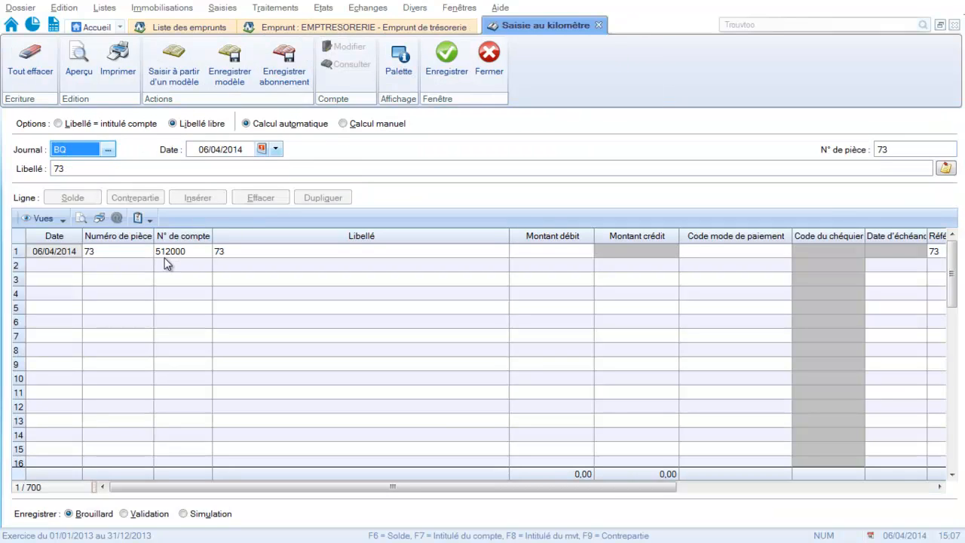
click(520, 249)
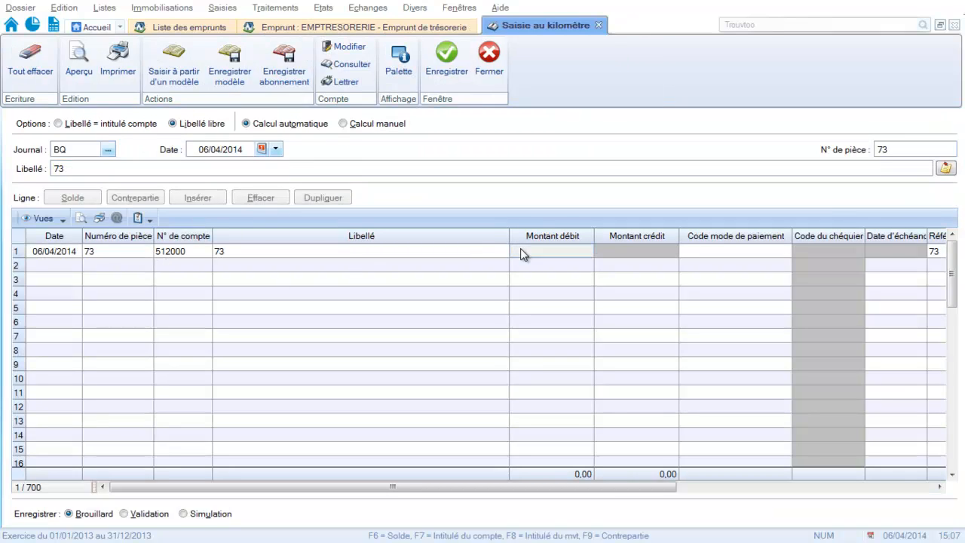
text(20)
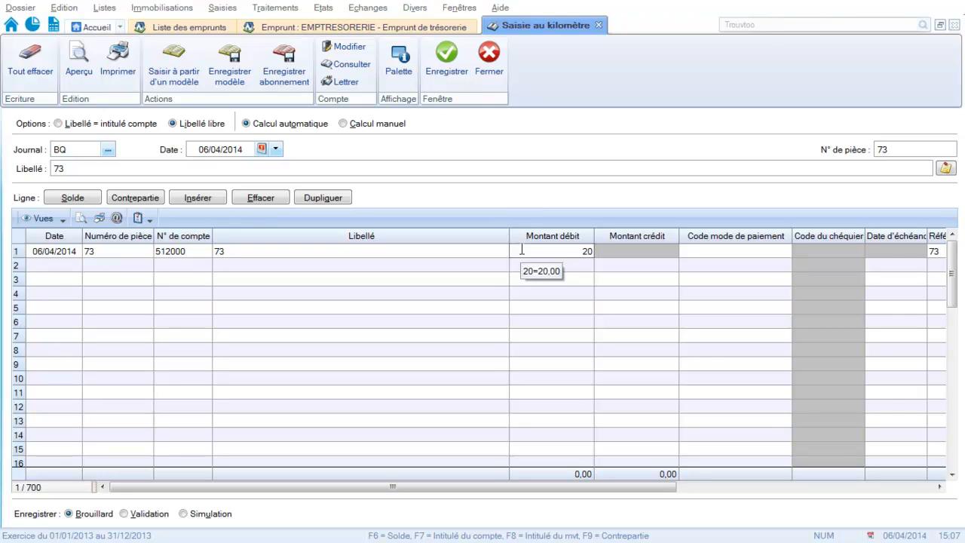
key(Tab)
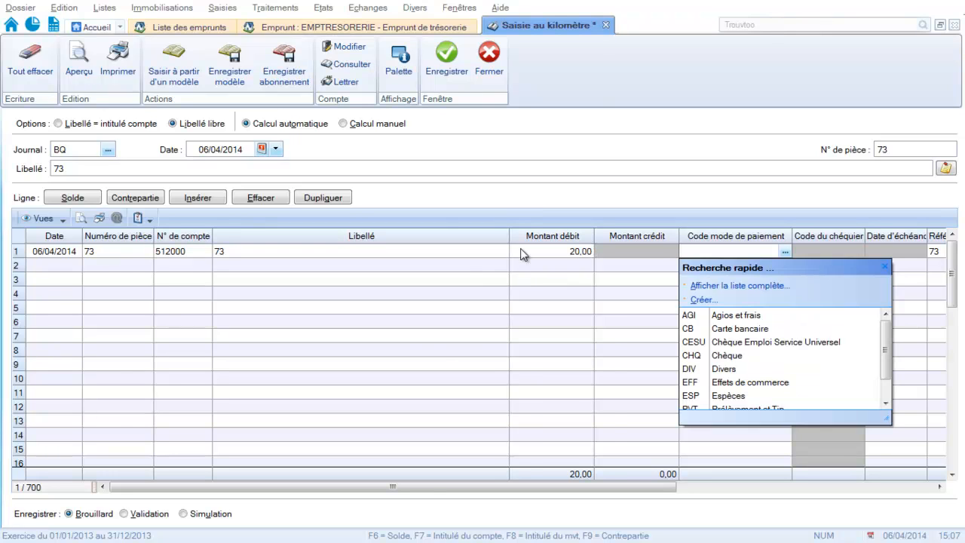
key(Tab)
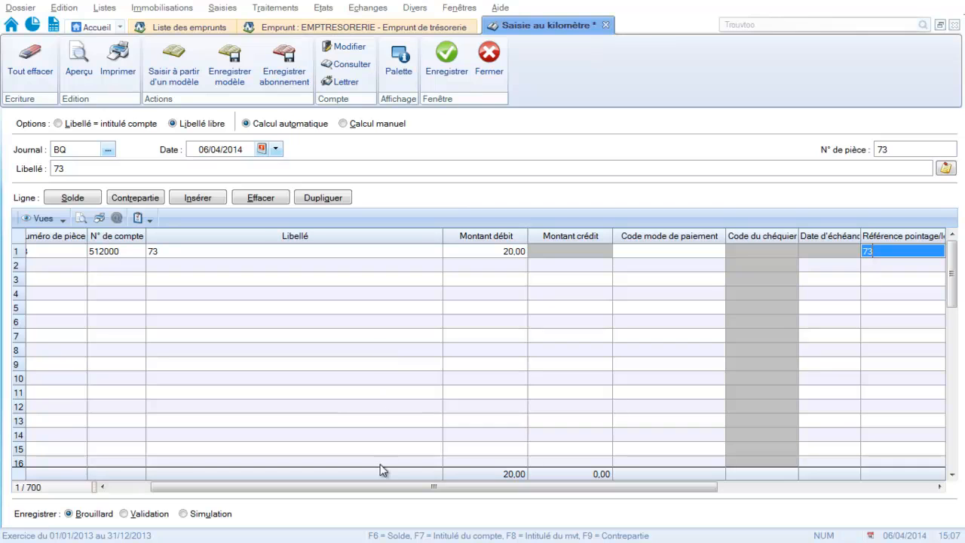
drag(380, 486, 265, 483)
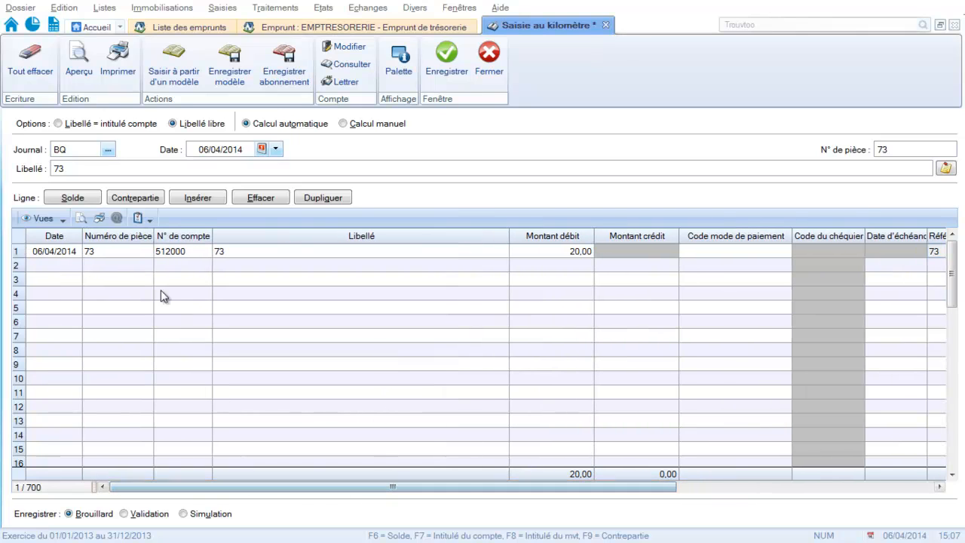
- Add a second line to the entry on account 627000, dated 06/04/2014
click(171, 270)
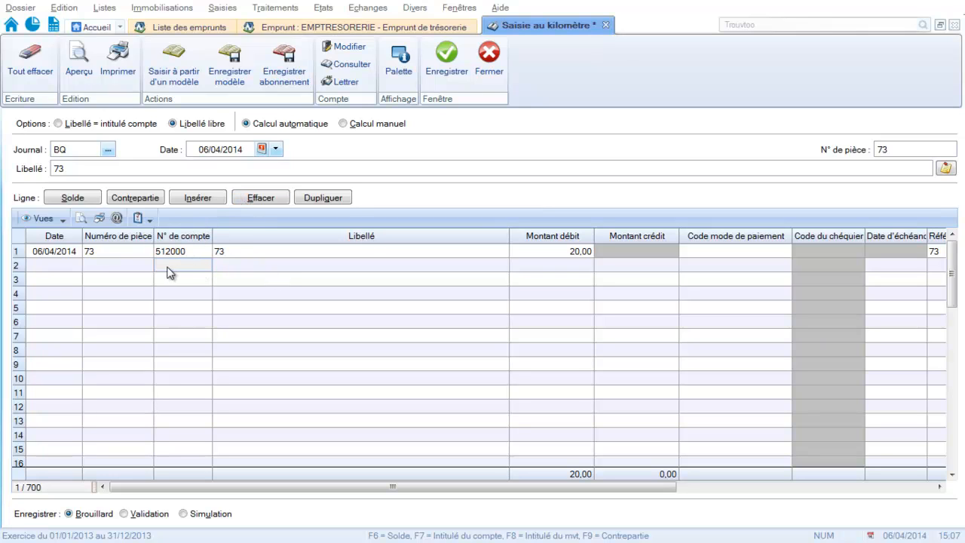
click(59, 265)
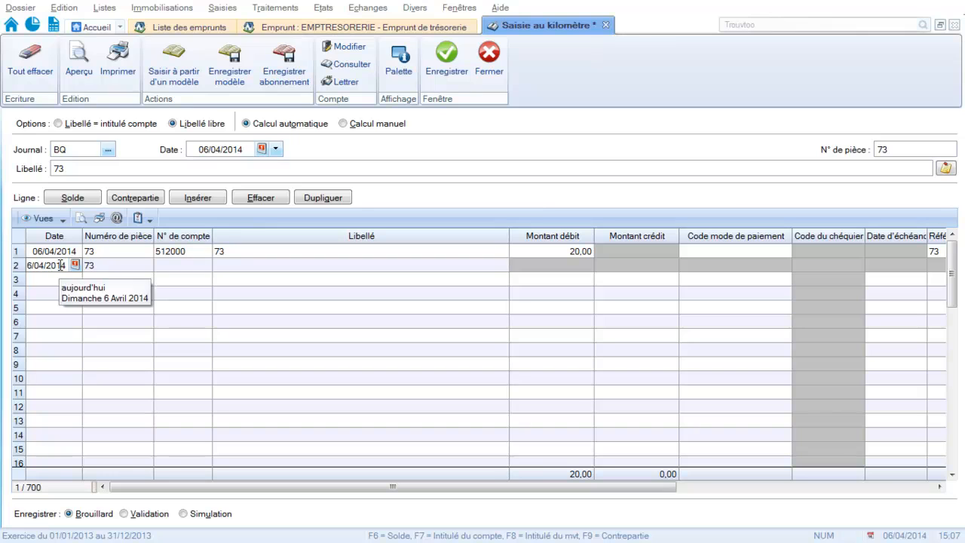
click(185, 268)
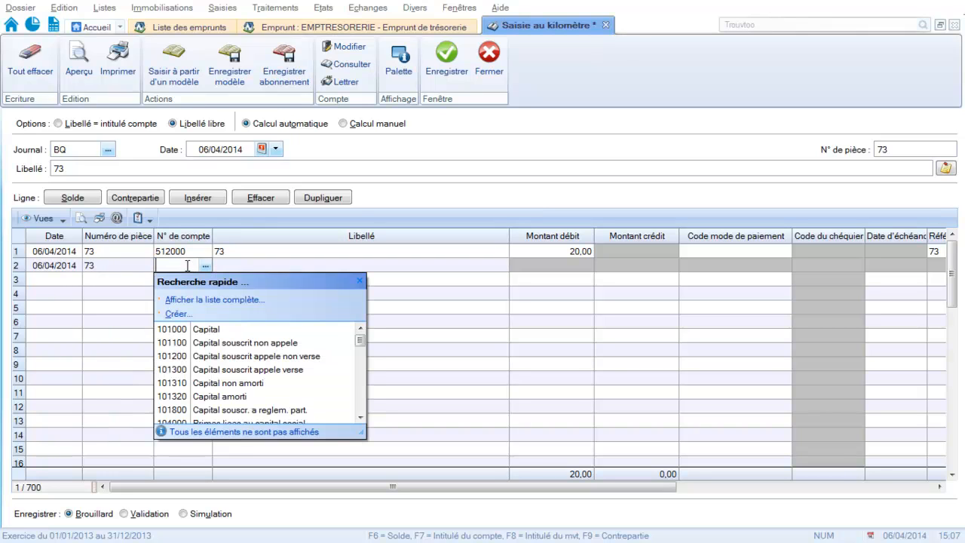
text(627000)
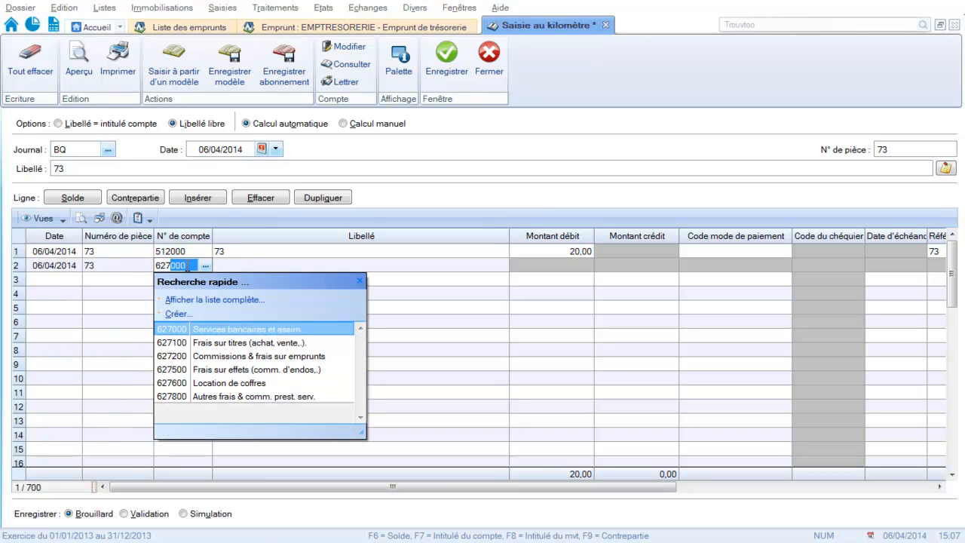
key(Return)
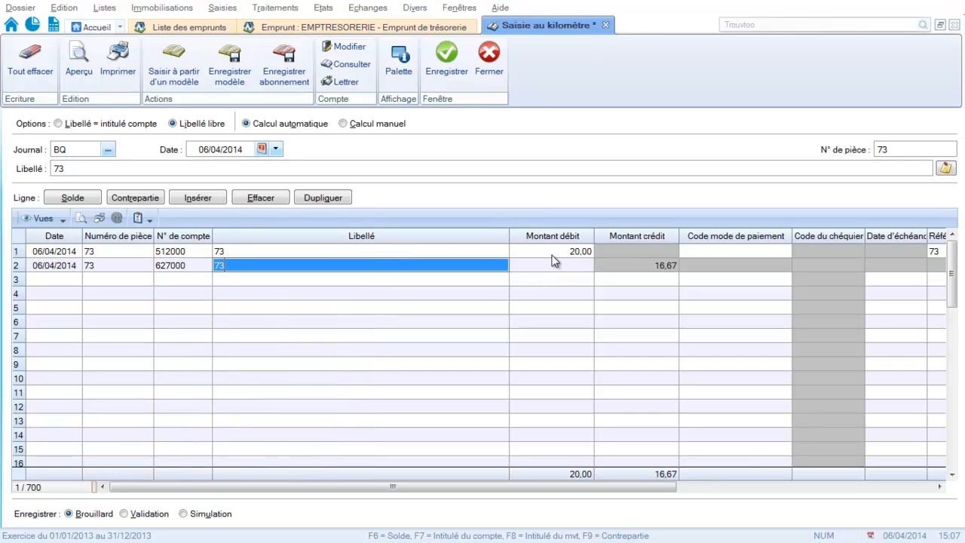
- Replace the debit on the 512000 bank line with a credit of 20
click(636, 252)
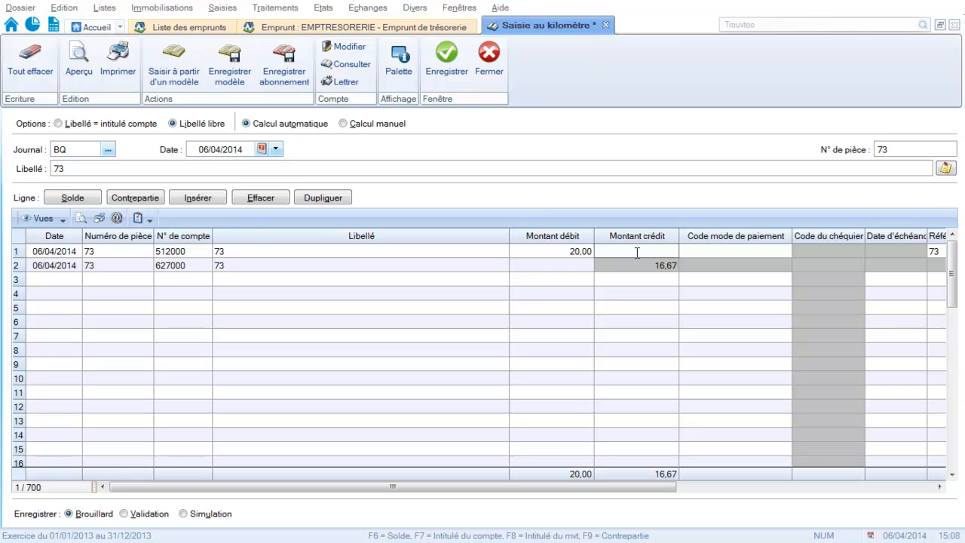
text(20)
key(Return)
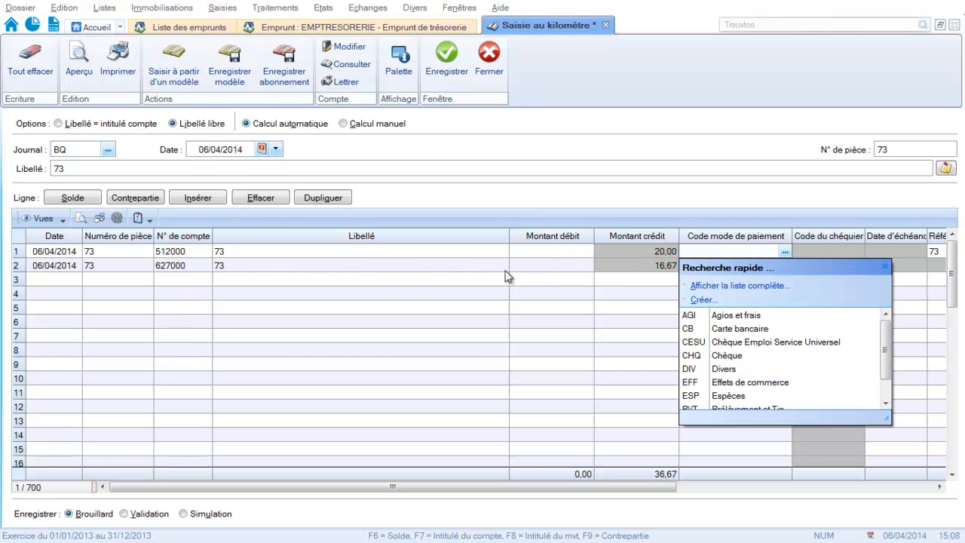
- Set the 627000 line to a debit of 16,67 and accept the 445664 VAT line with a 3,33 debit
click(576, 269)
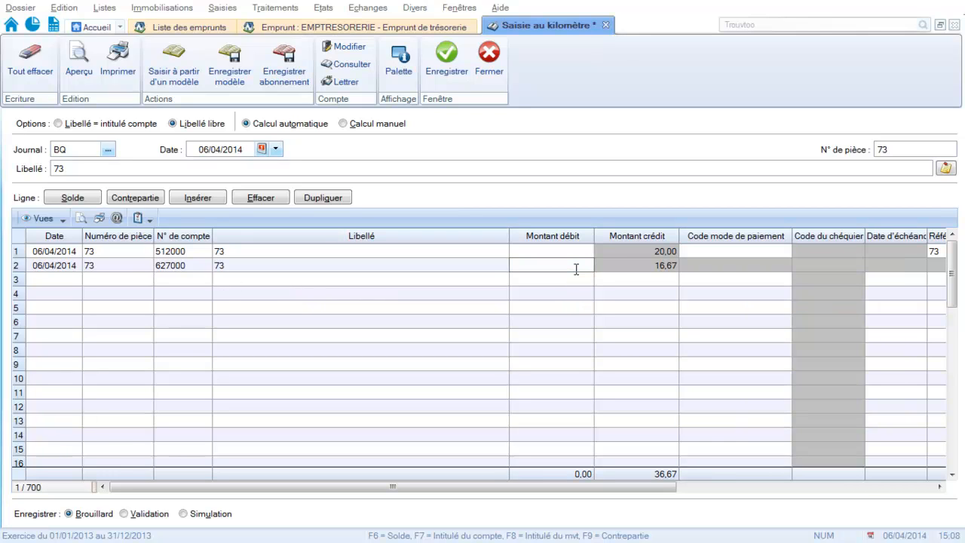
text(16,6)
text(7)
key(Return)
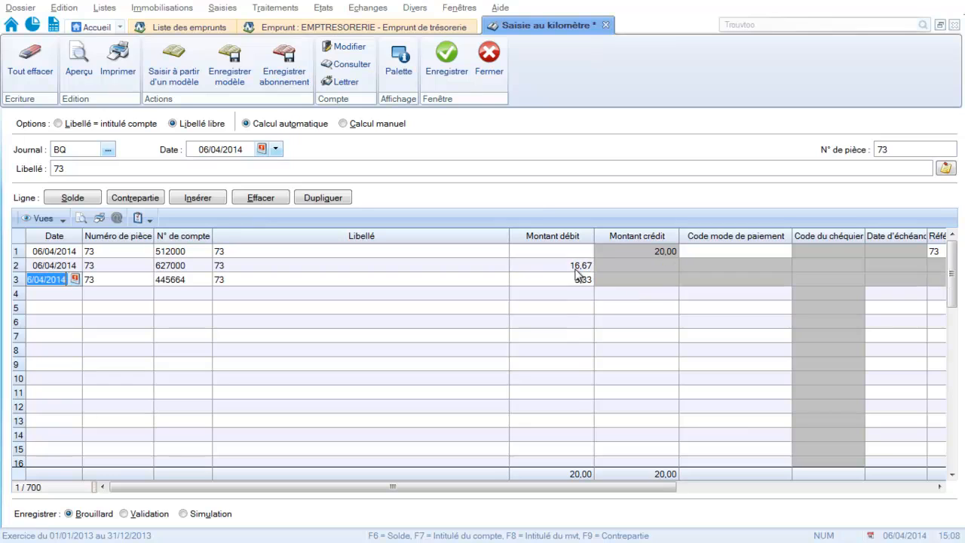
key(Return)
key(Return)
key(Return)
key(Return)
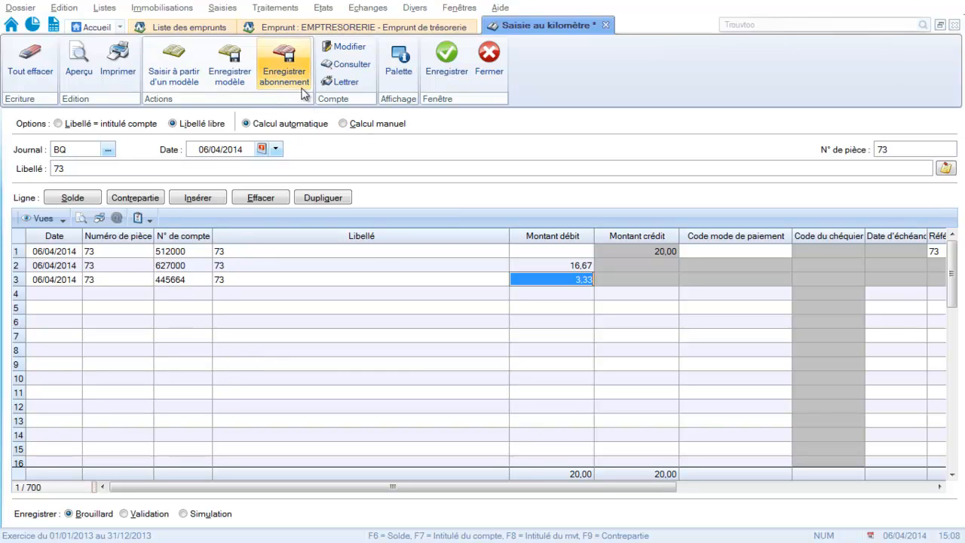
- Save the file-fee entry as a draft, then close the entry form and the loan record
click(434, 71)
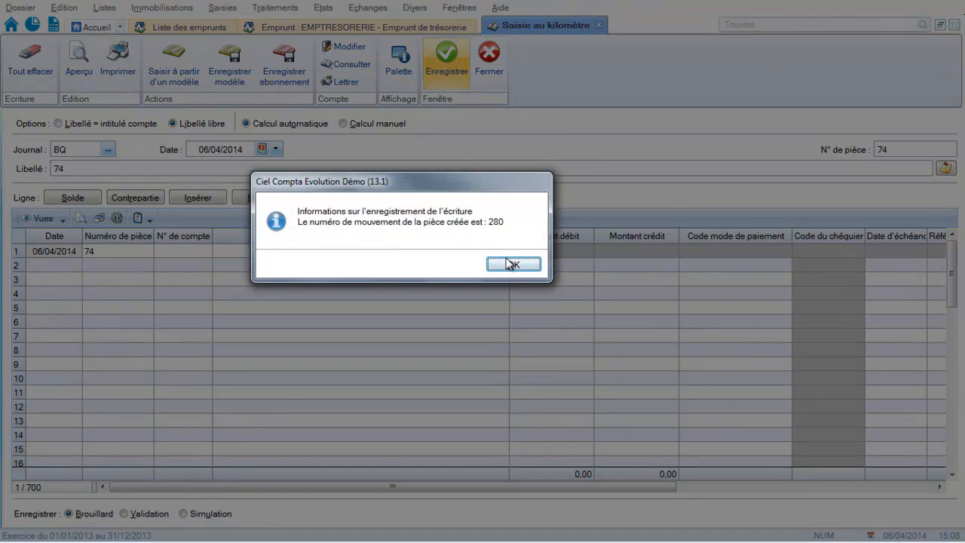
click(508, 263)
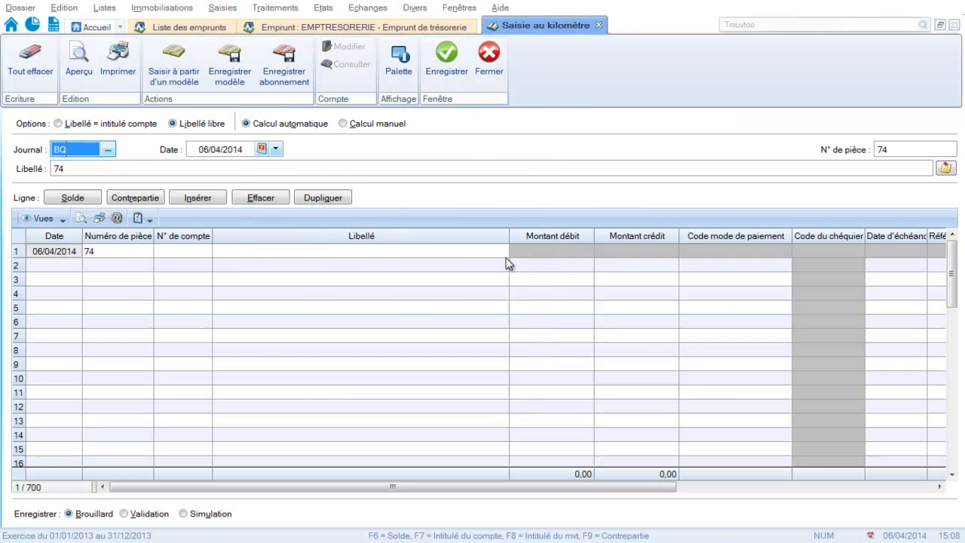
click(494, 60)
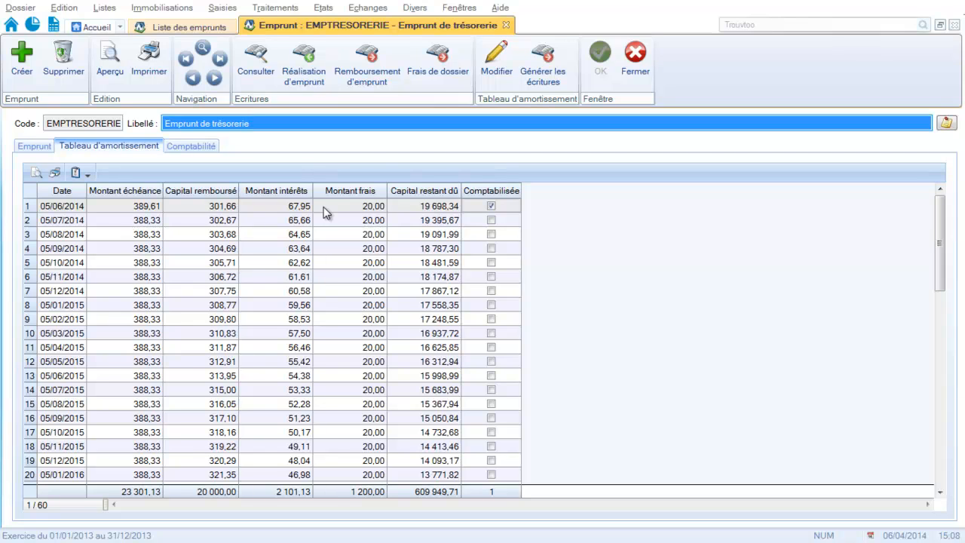
click(639, 69)
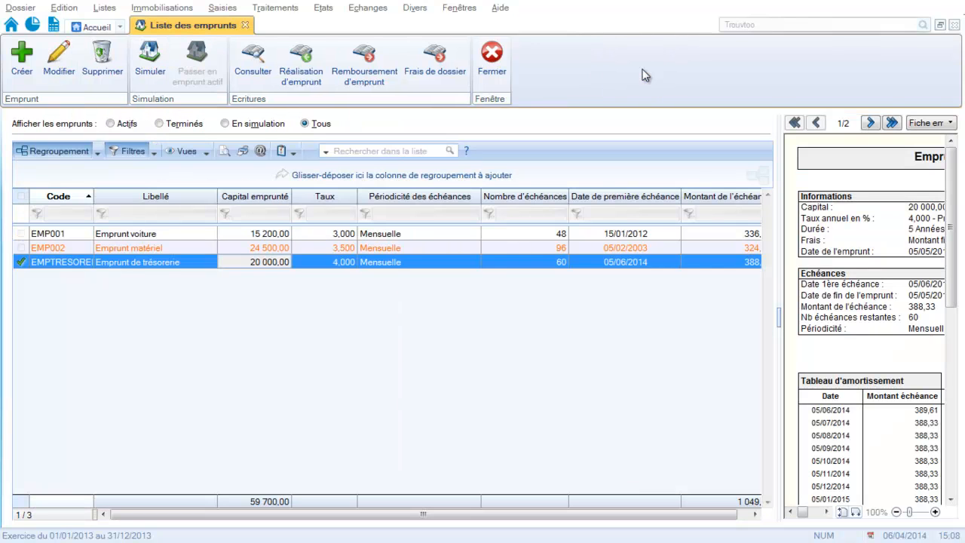
- Review the bank journal's entry lines from 01/01/2013 to 30/06/2014, then close the list of entries
click(104, 8)
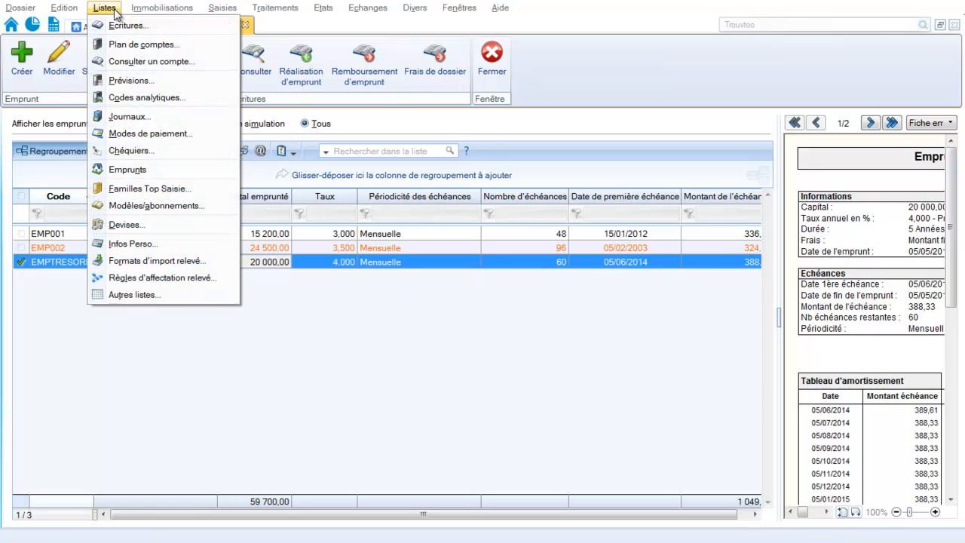
click(119, 27)
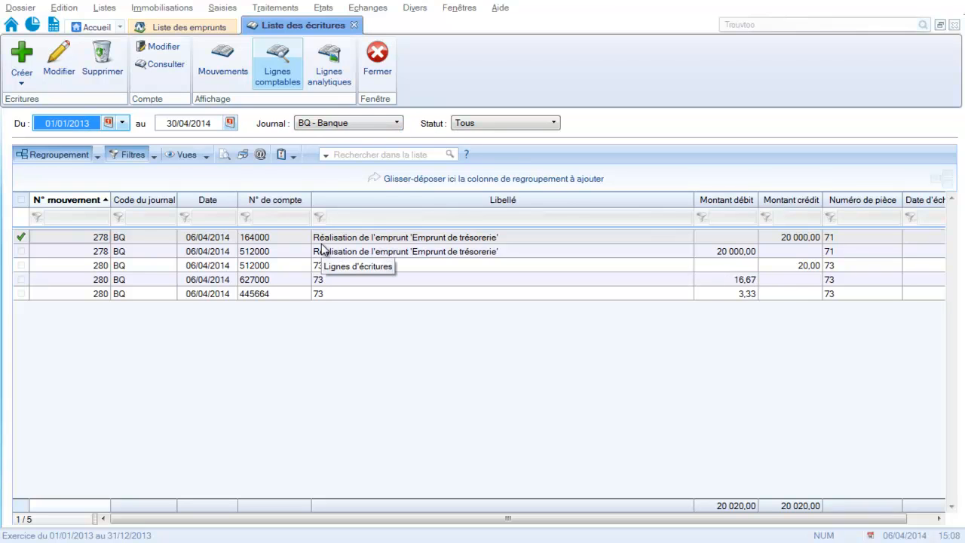
click(229, 122)
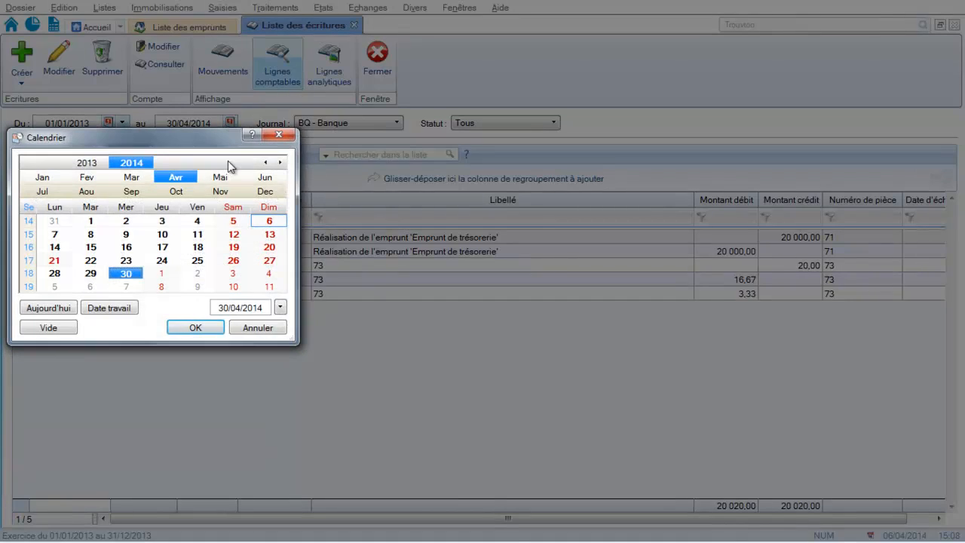
click(266, 177)
click(195, 327)
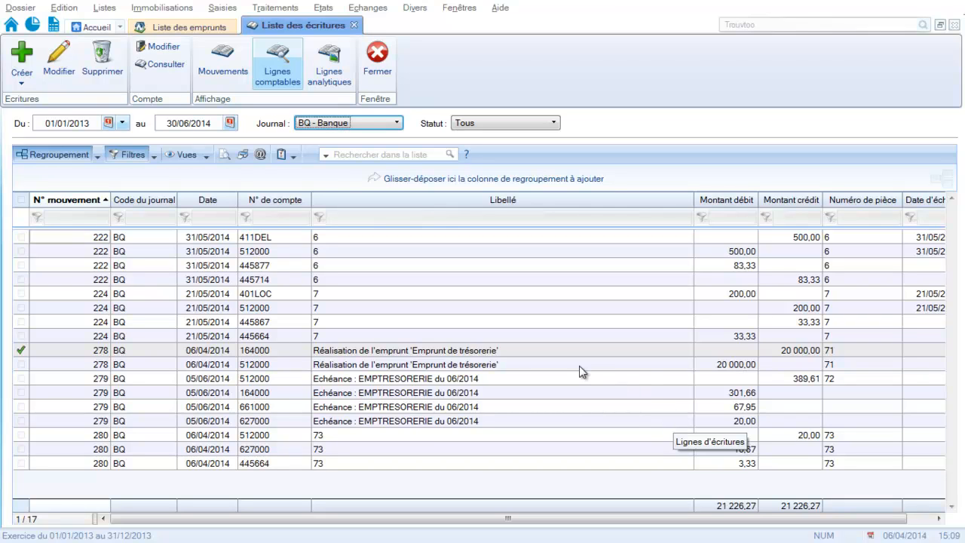
click(385, 69)
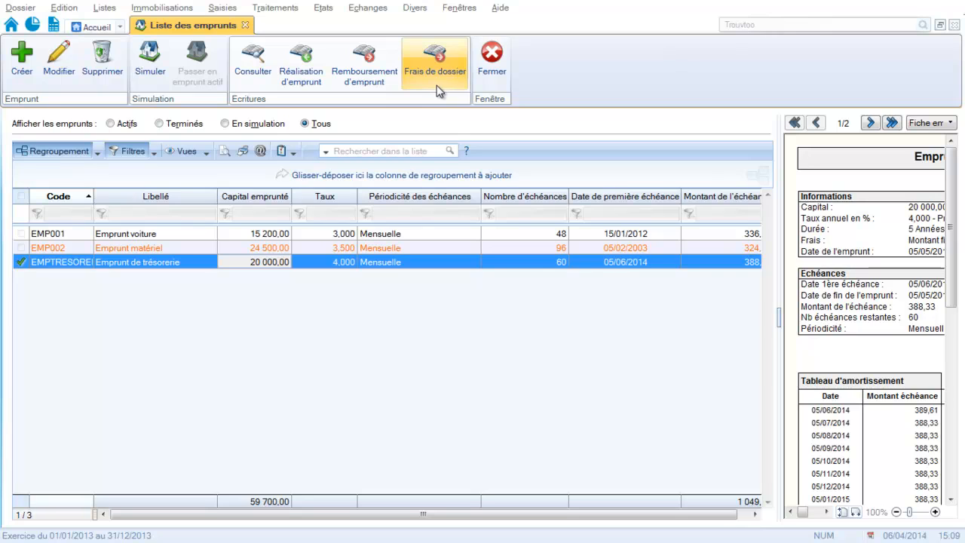
- View the partial repayment entry form for the Emprunt de trésorerie loan, then cancel it and close the loan
double_click(269, 262)
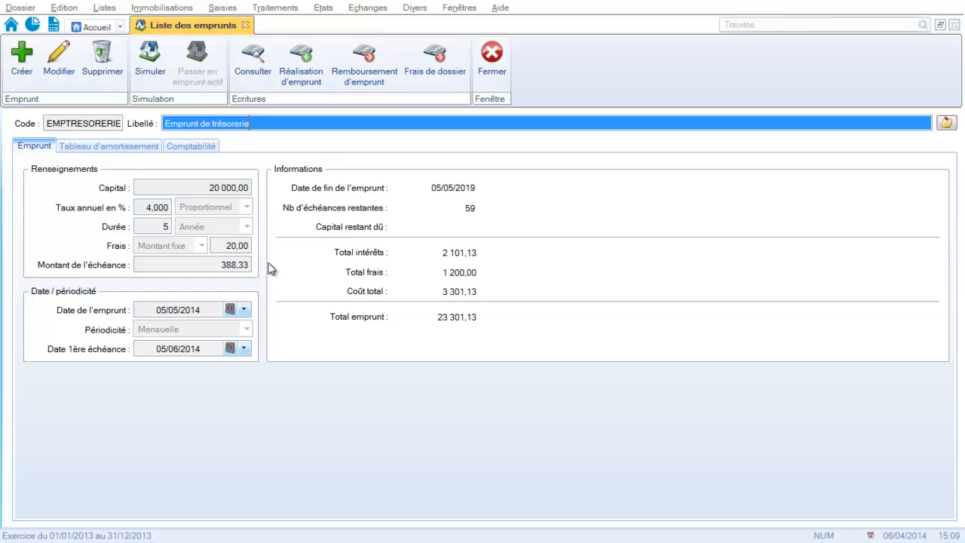
click(377, 72)
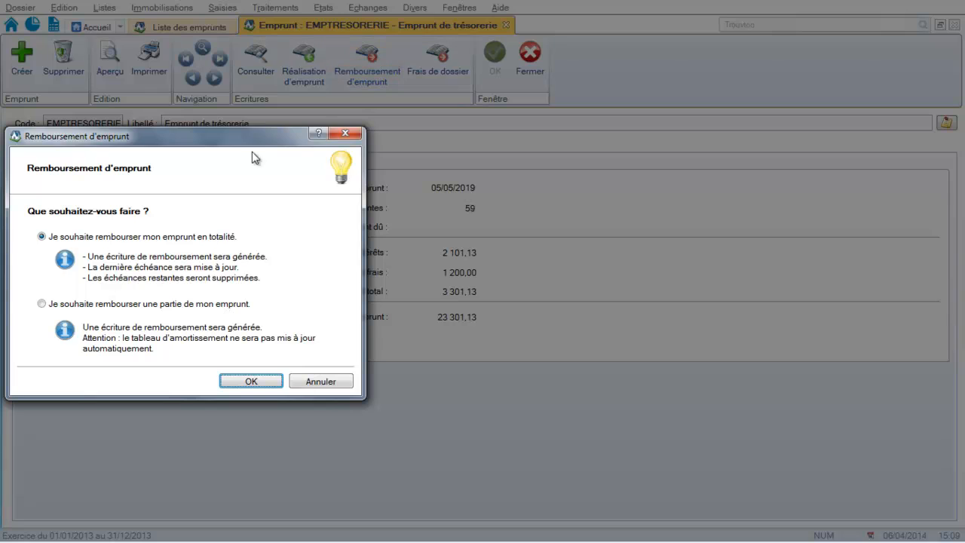
click(103, 305)
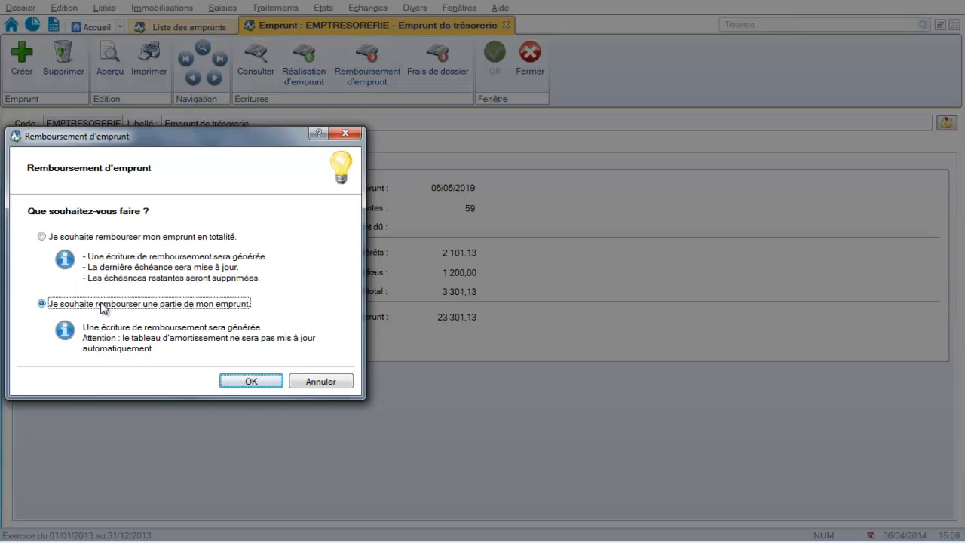
click(251, 382)
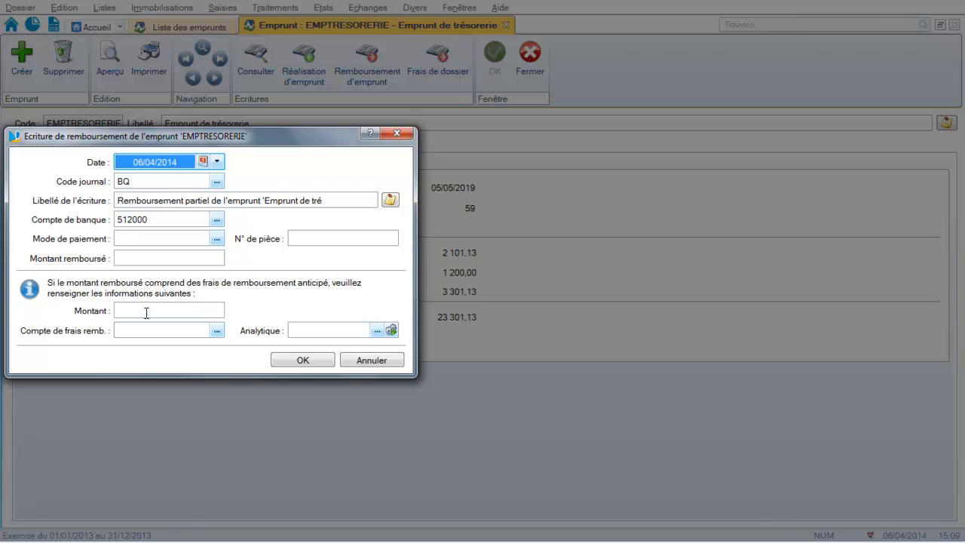
click(380, 363)
click(531, 70)
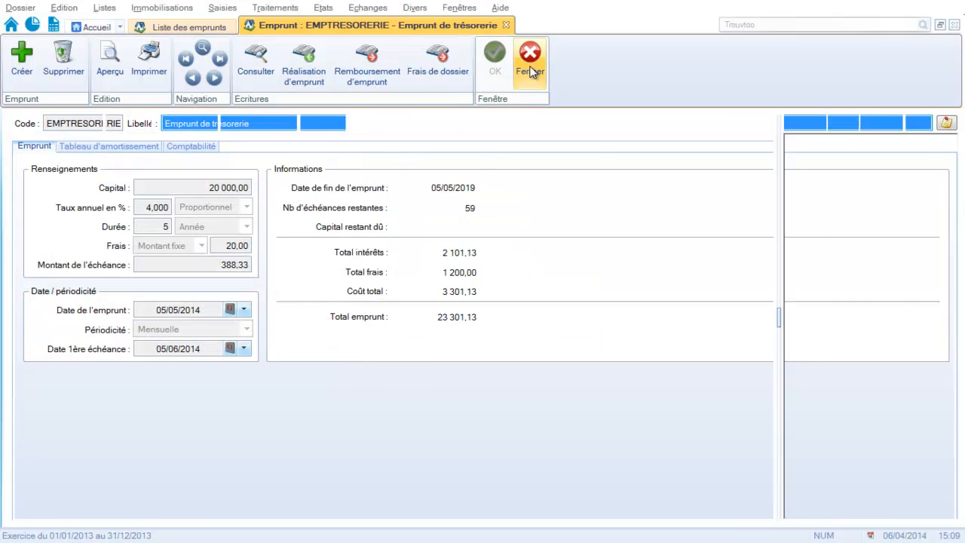